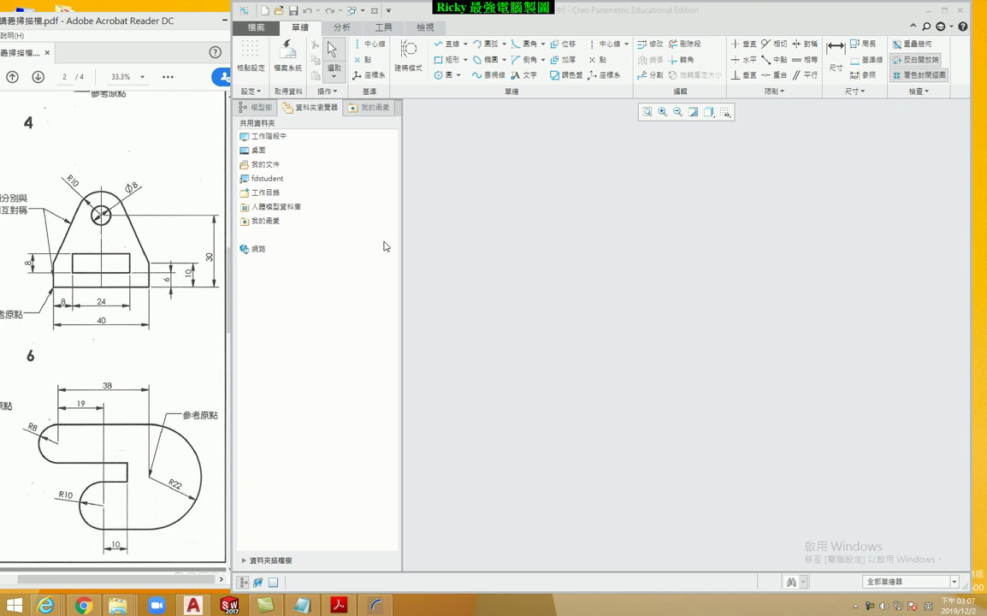
# Create a new sketch named 1202-12 and move its window aside to reveal the PDF drawing.
pyautogui.click(264, 10)
pyautogui.click(418, 241)
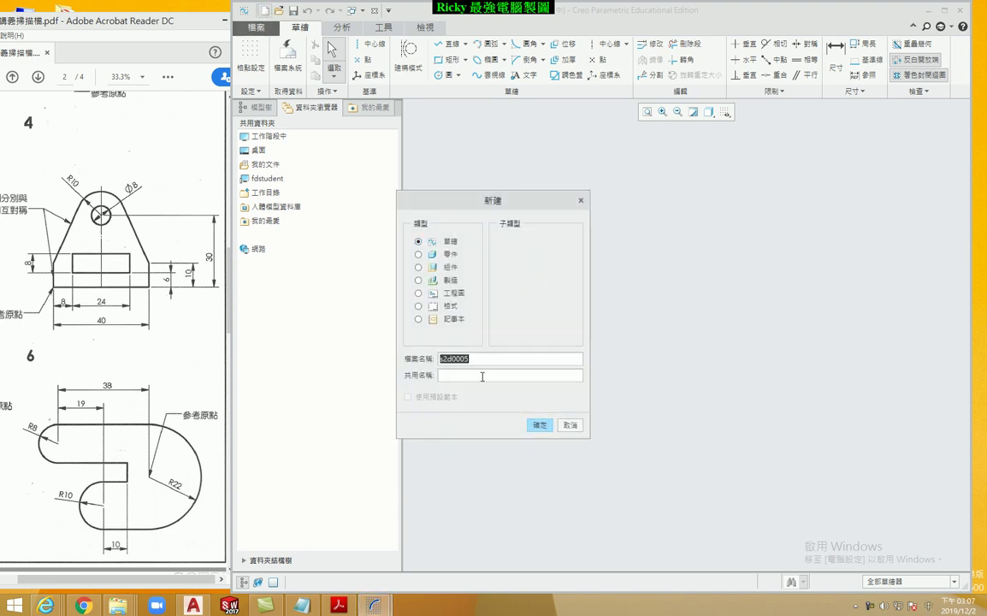
pyautogui.write('12')
pyautogui.press('Return')
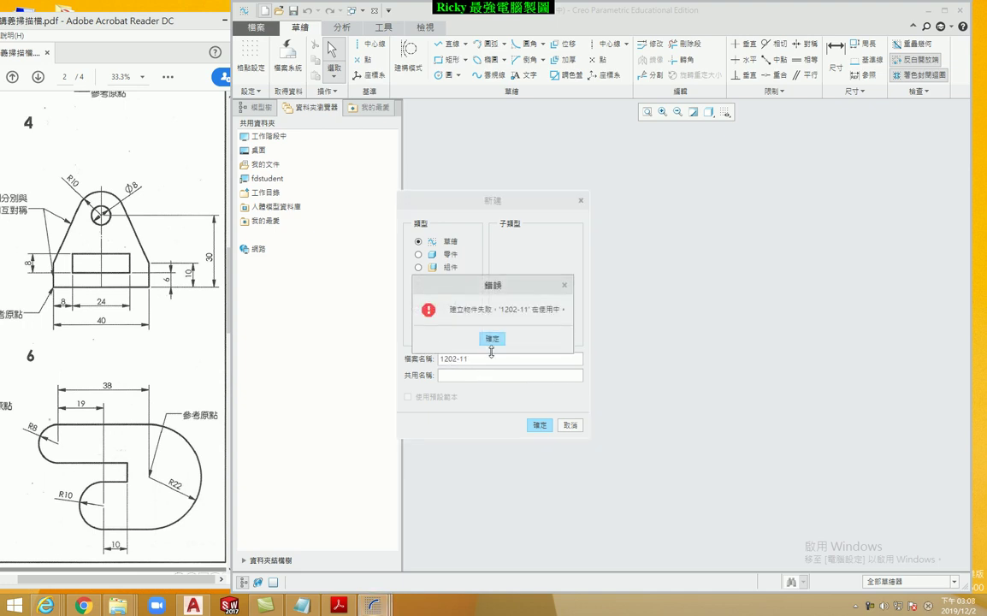
pyautogui.click(491, 337)
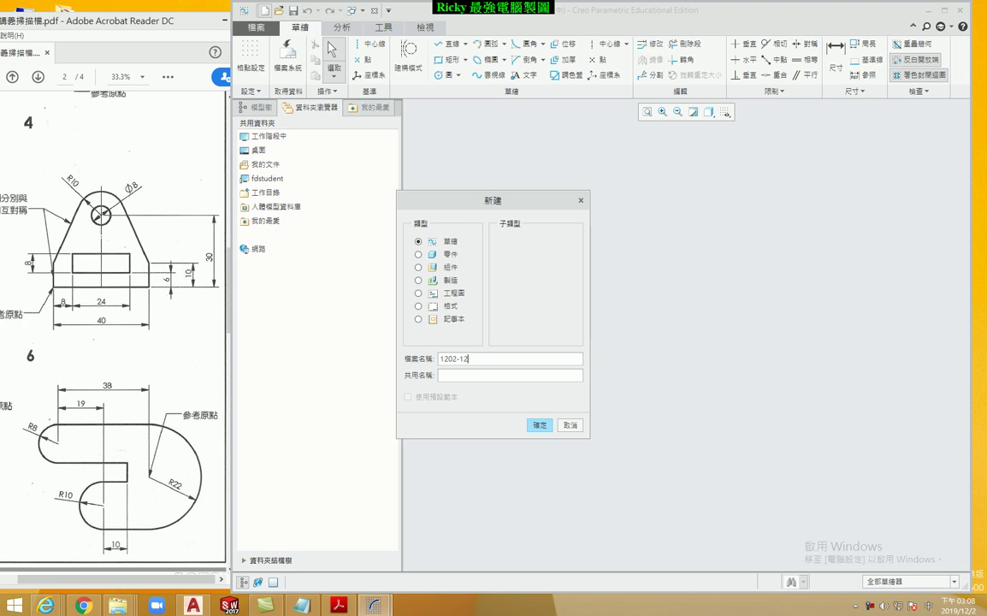
pyautogui.press('Return')
pyautogui.moveTo(415, 15); pyautogui.dragTo(676, 17)
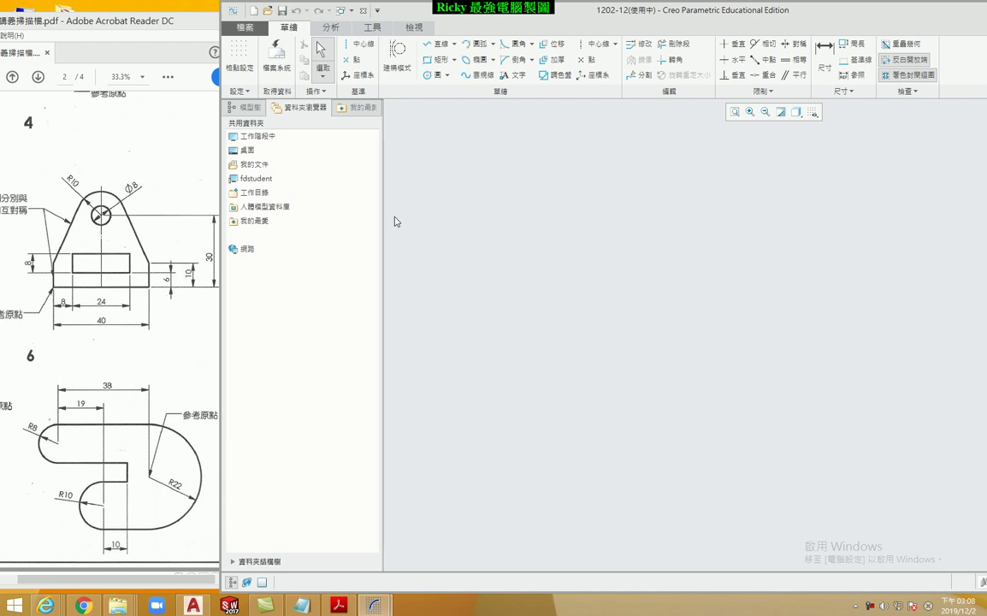
# Draw a small rectangle for the bracket base, about 4.22 by 1.43.
pyautogui.click(436, 60)
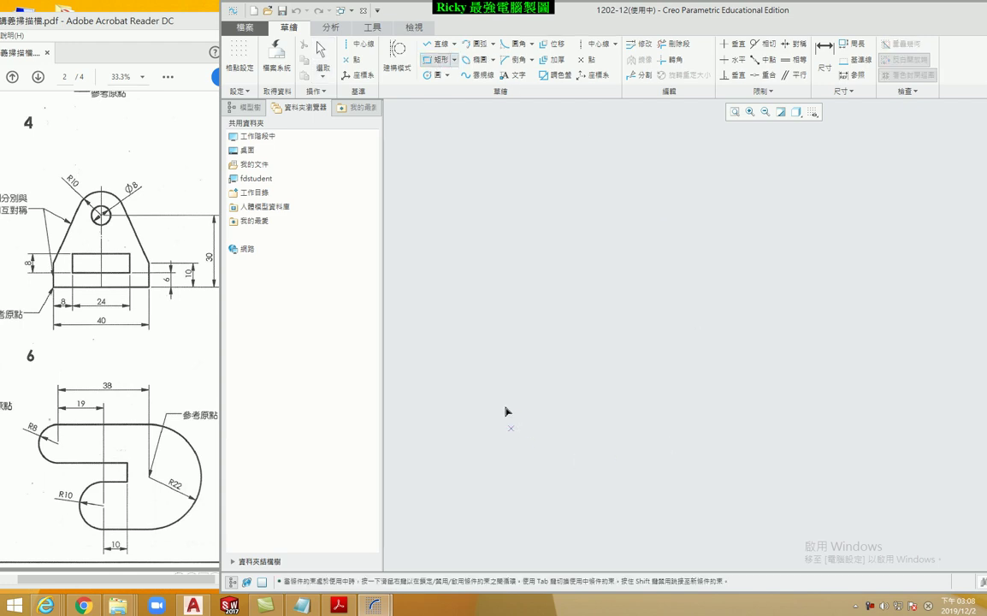
pyautogui.click(547, 443)
pyautogui.click(664, 402)
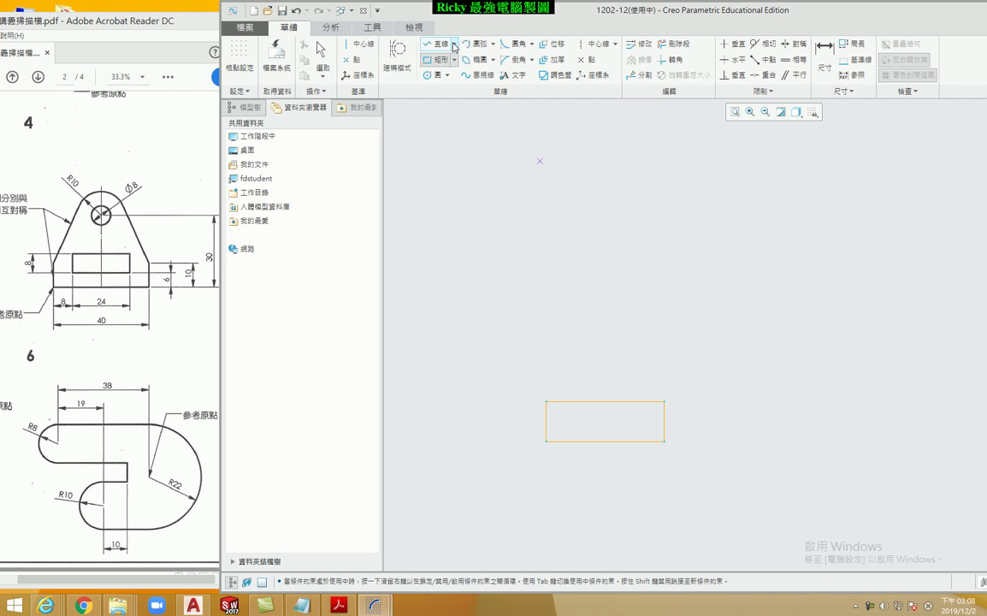
# Add a vertical centerline through the rectangle's bottom midpoint.
pyautogui.click(594, 47)
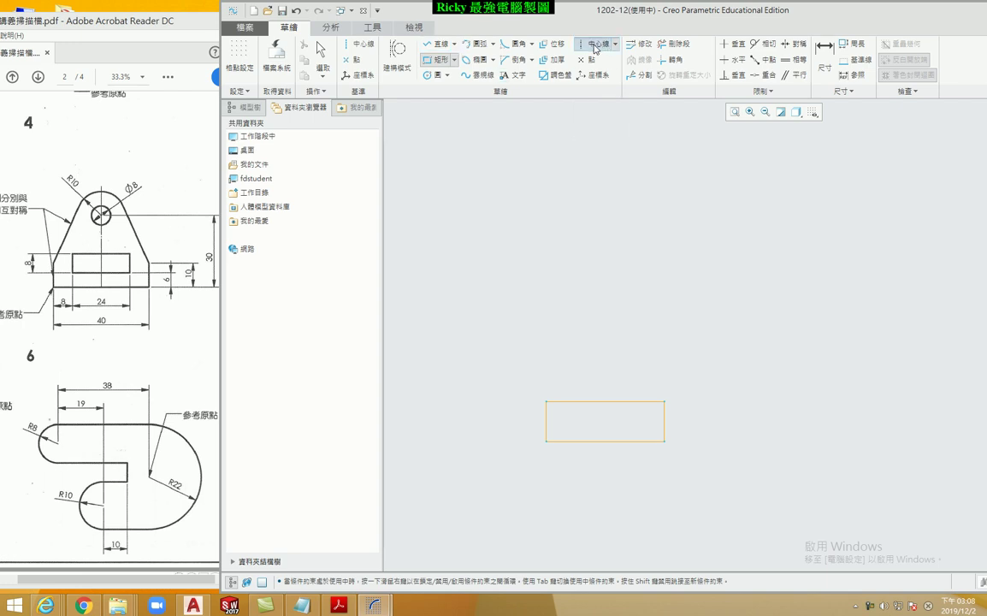
pyautogui.click(604, 442)
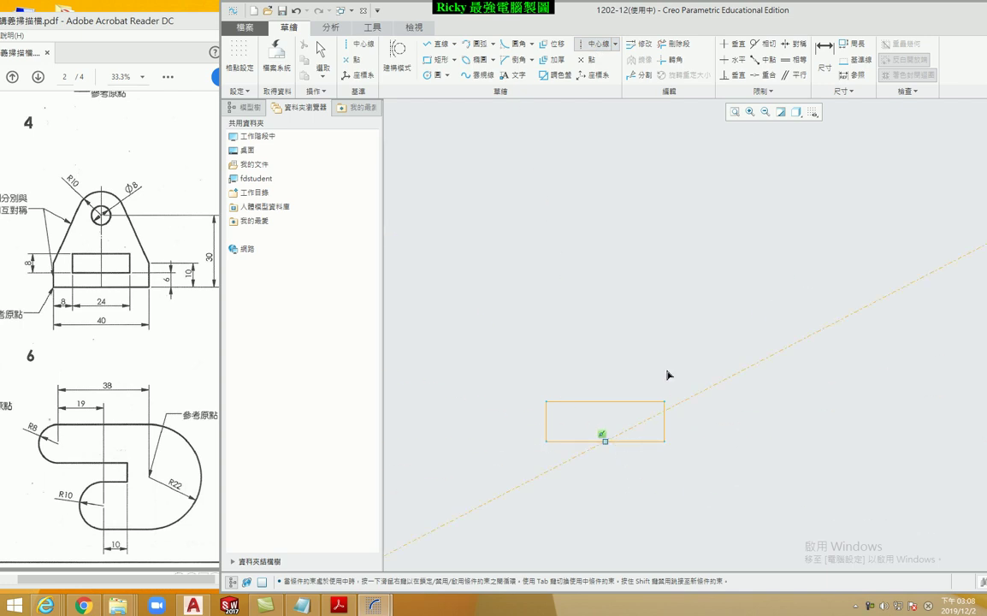
pyautogui.click(609, 304)
pyautogui.middleClick(755, 390)
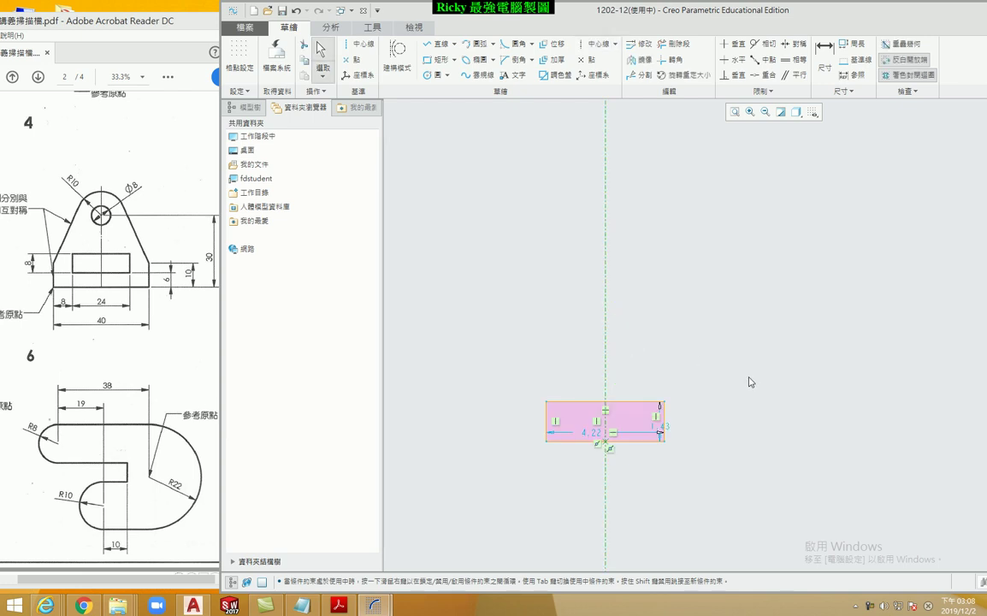
pyautogui.click(622, 314)
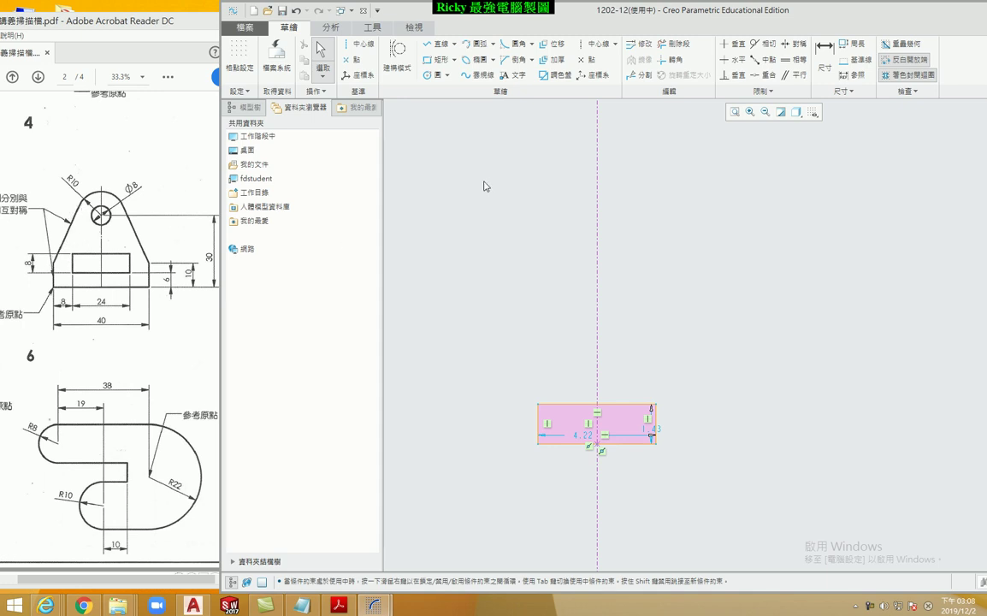
# Draw a slanted line at 69.67° from the rectangle's top-left corner up toward the centerline.
pyautogui.click(436, 44)
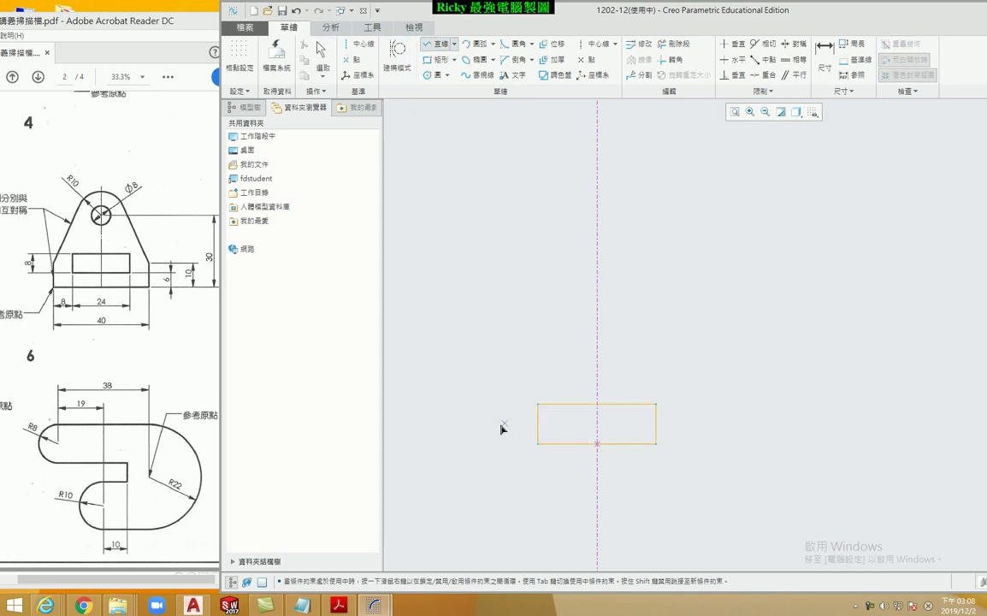
pyautogui.click(538, 405)
pyautogui.click(575, 308)
pyautogui.middleClick(670, 324)
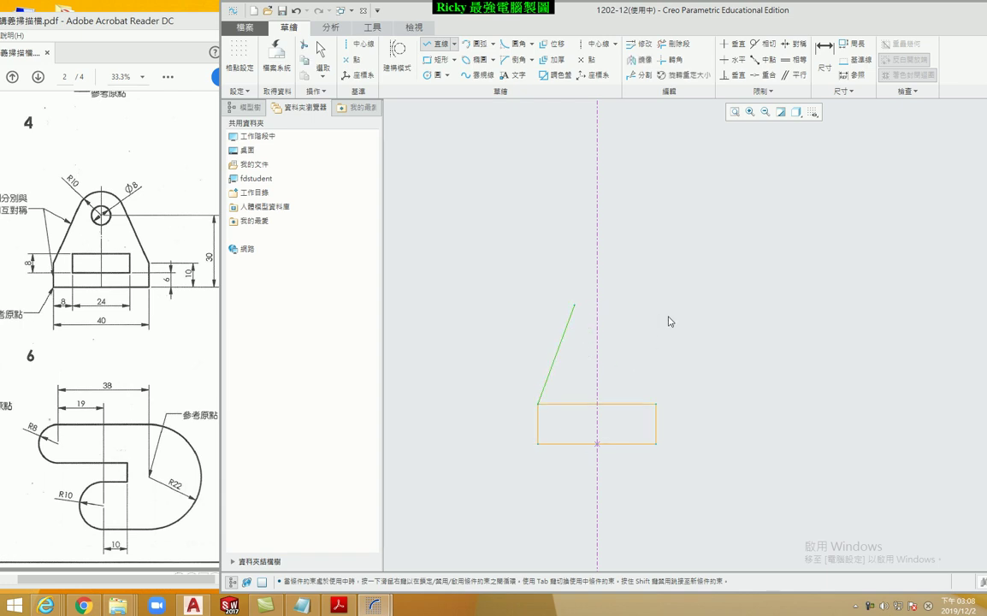
pyautogui.middleClick(663, 338)
pyautogui.scroll(1, 620, 344)
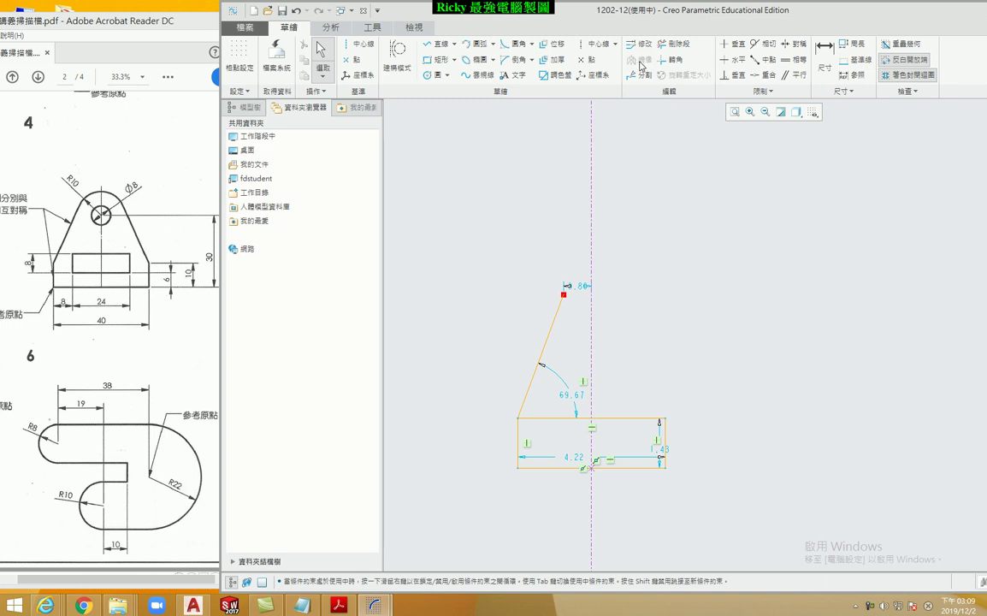
pyautogui.click(557, 321)
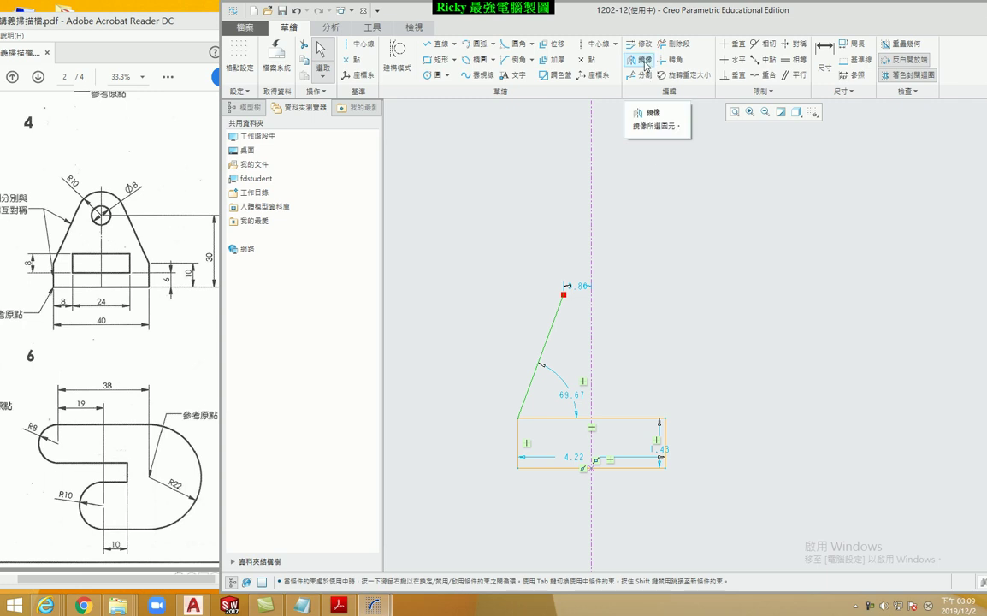
# Mirror the slanted line across the centerline and drag the shared top end to reshape both lines.
pyautogui.click(643, 60)
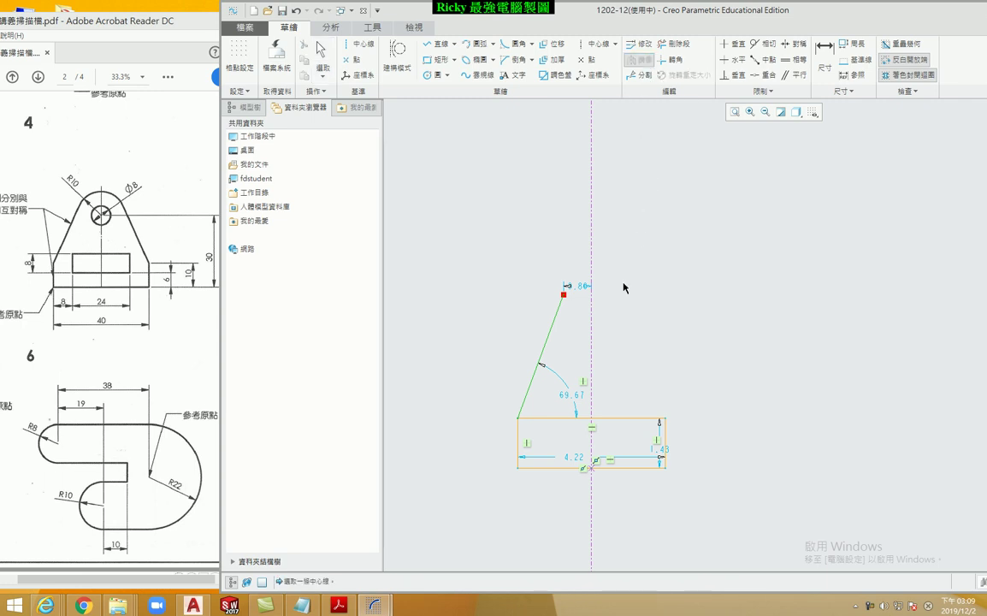
pyautogui.moveTo(332, 581); pyautogui.dragTo(285, 581)
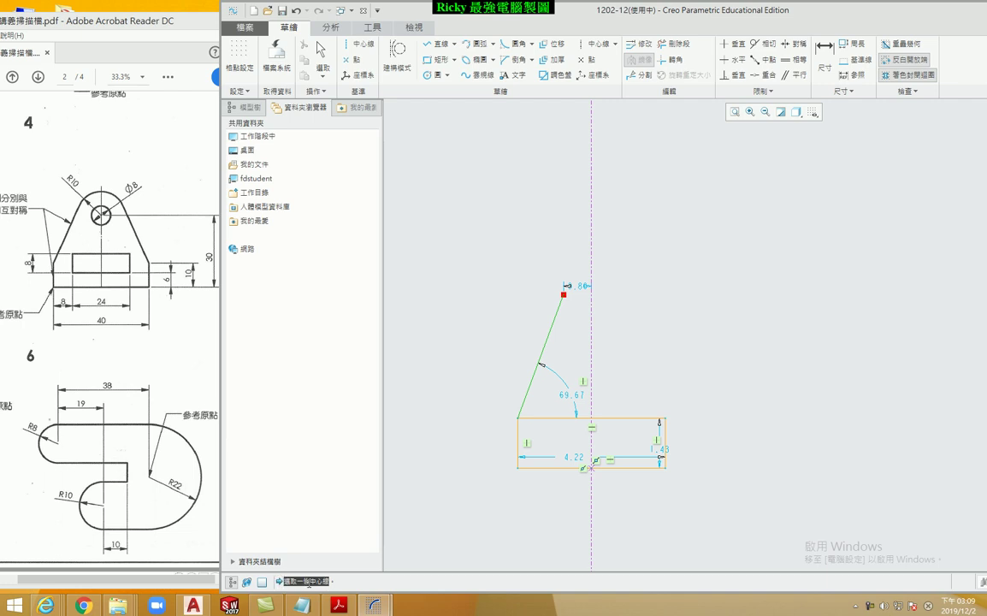
pyautogui.click(591, 203)
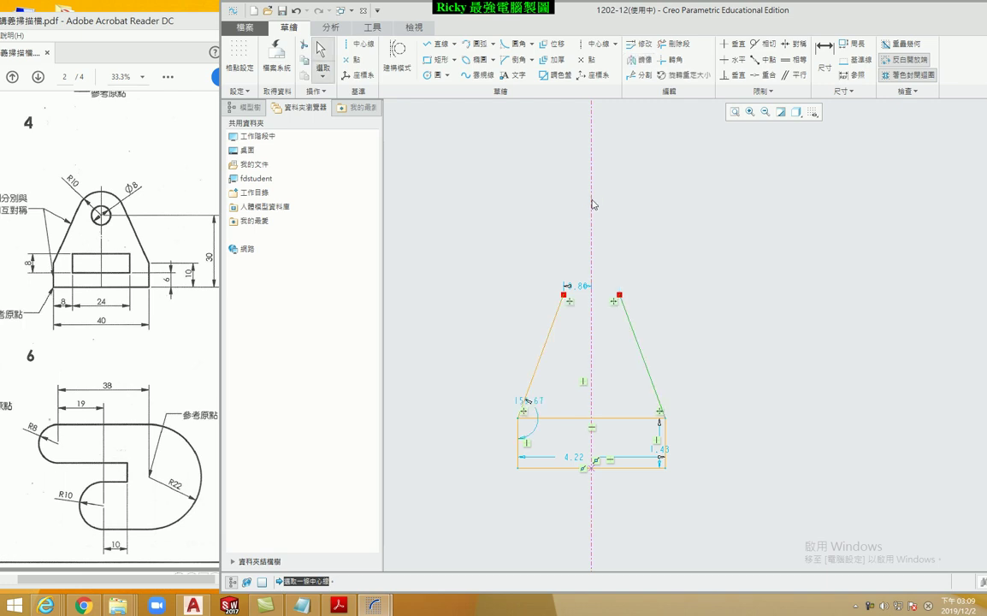
pyautogui.click(695, 288)
pyautogui.scroll(2, 570, 396)
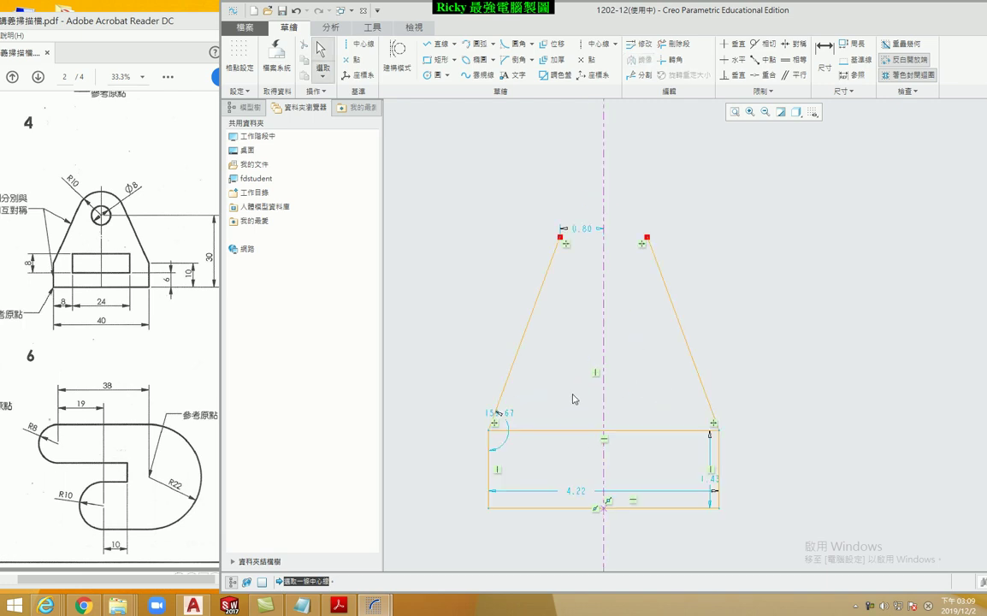
pyautogui.scroll(1, 612, 337)
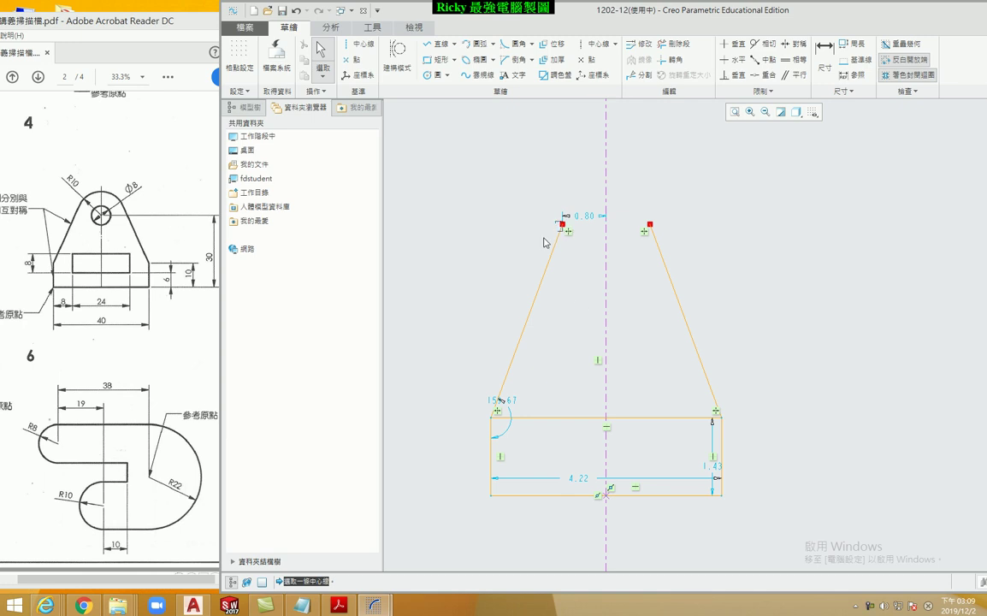
pyautogui.moveTo(565, 229)
pyautogui.mouseDown()
pyautogui.moveTo(479, 312)
pyautogui.moveTo(557, 218)
pyautogui.mouseUp()
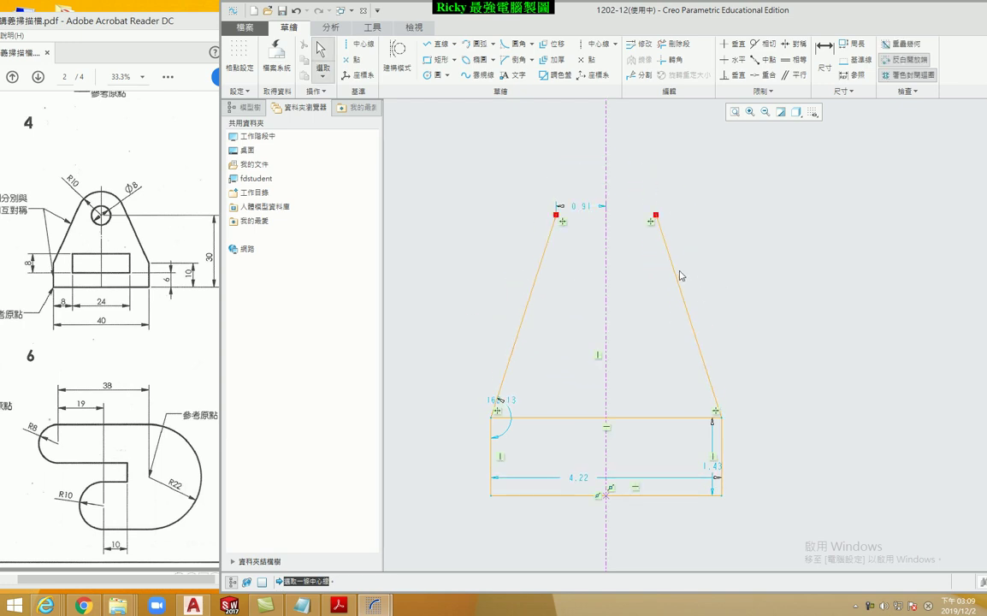
# Delete the right-hand copy and mirror the left slanted line across the centerline again.
pyautogui.click(672, 271)
pyautogui.press('Delete')
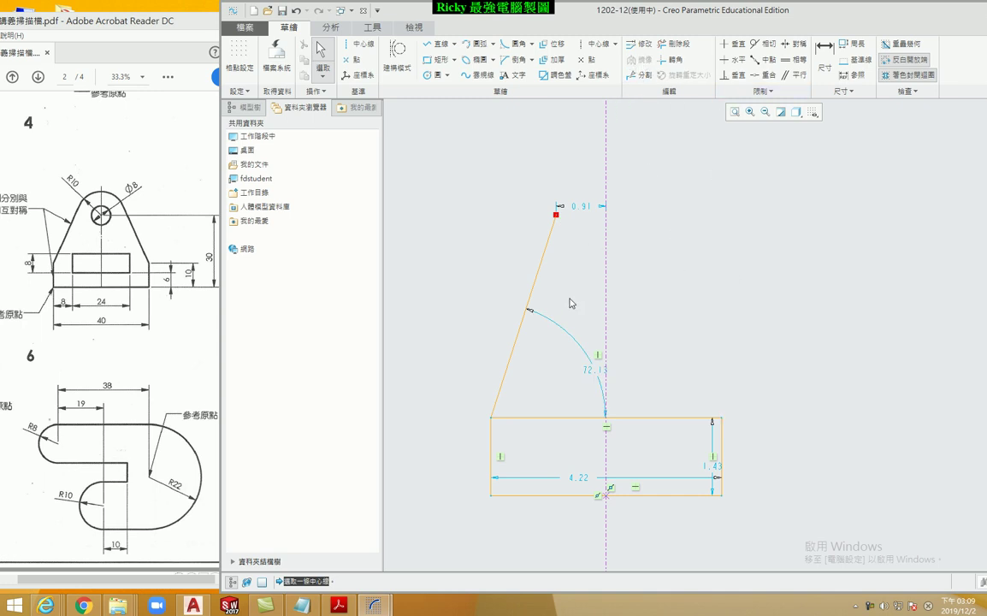
pyautogui.click(552, 245)
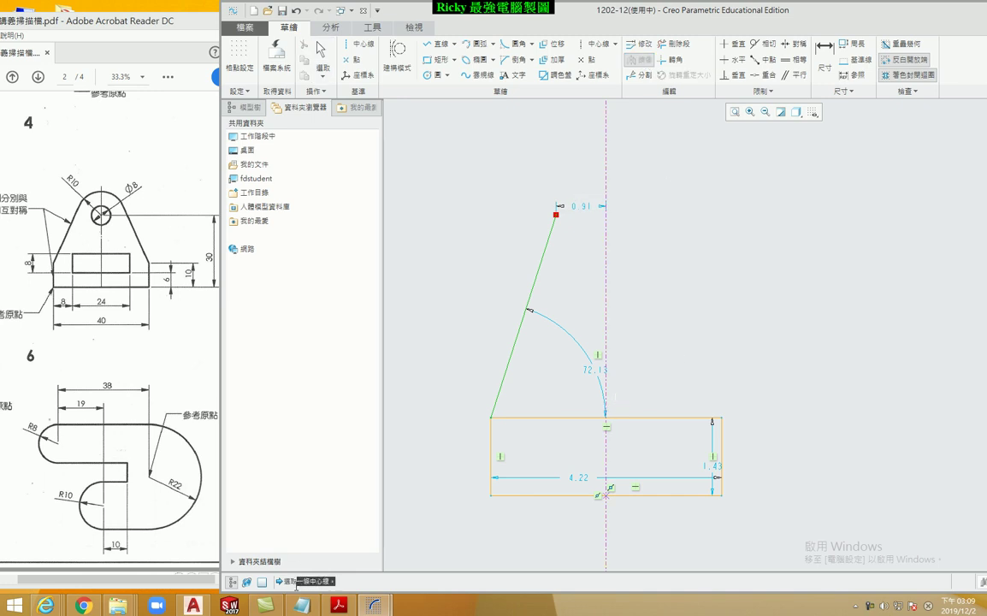
pyautogui.click(607, 172)
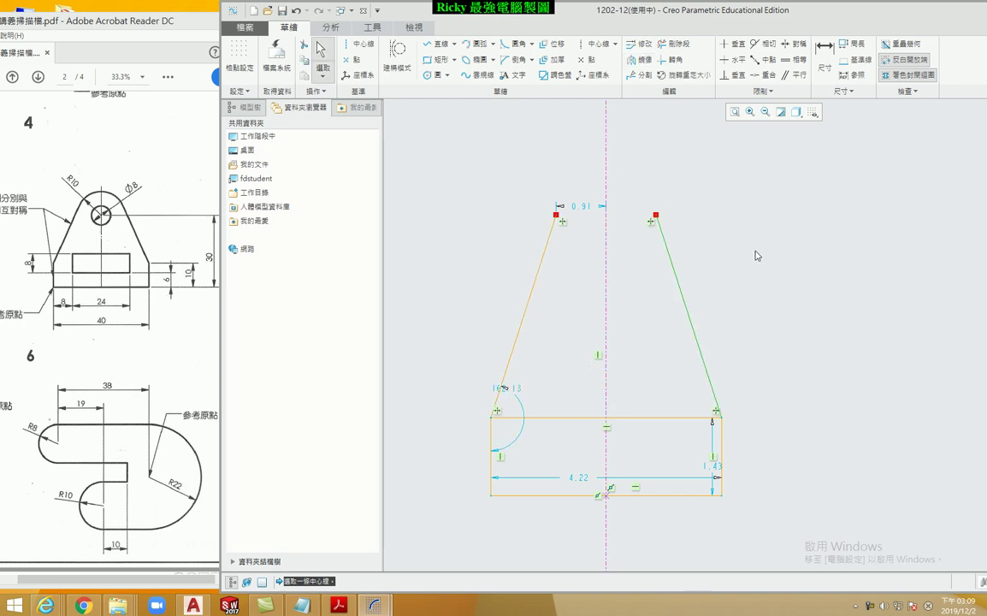
# Cap the slanted lines' top ends with a tangent R 0.96 arc.
pyautogui.click(493, 44)
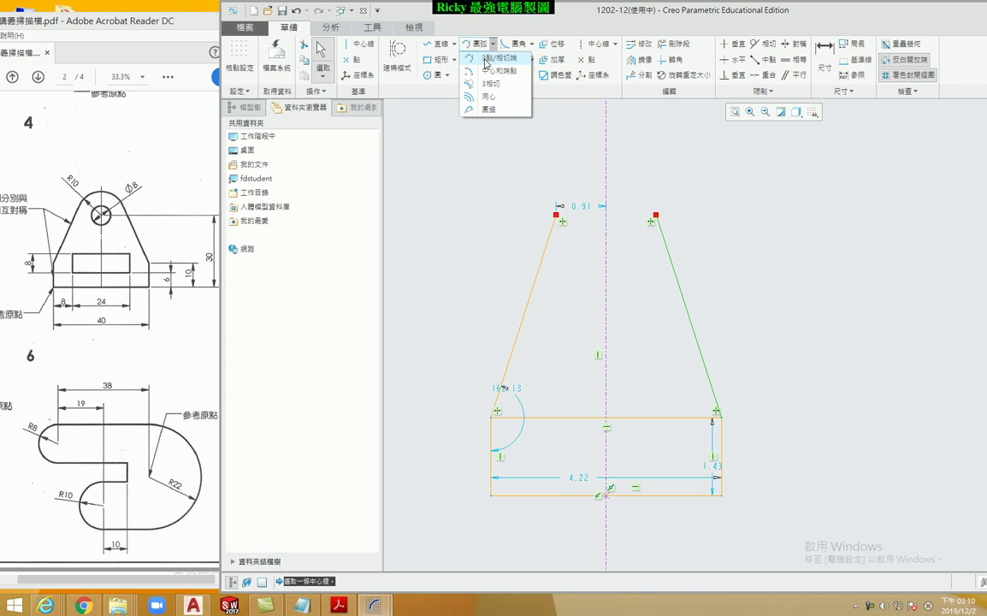
pyautogui.click(486, 63)
pyautogui.click(557, 218)
pyautogui.click(656, 216)
pyautogui.middleClick(771, 245)
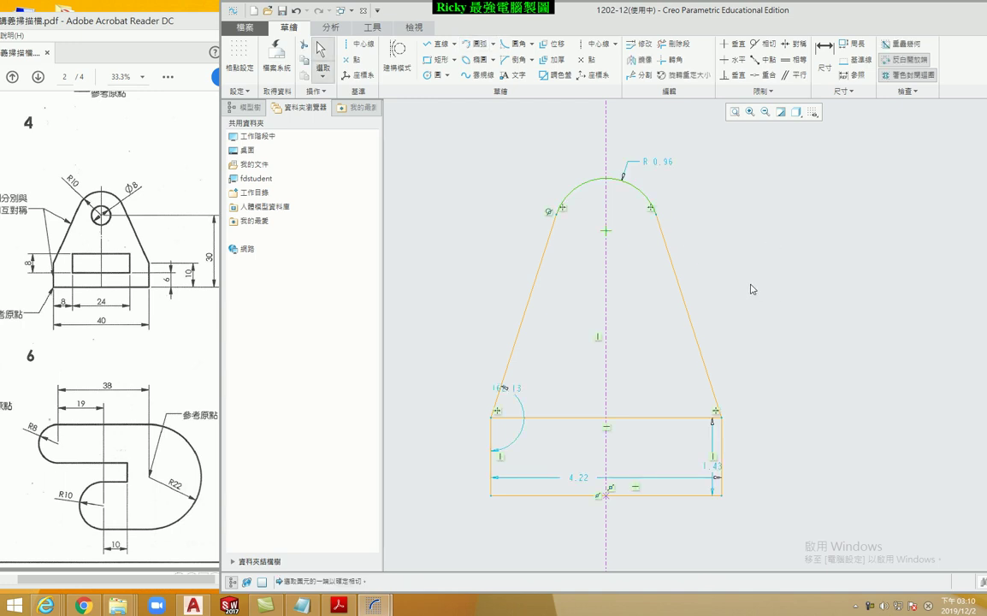
# Delete the rectangle's top edge so the outline closes through the arc.
pyautogui.click(650, 417)
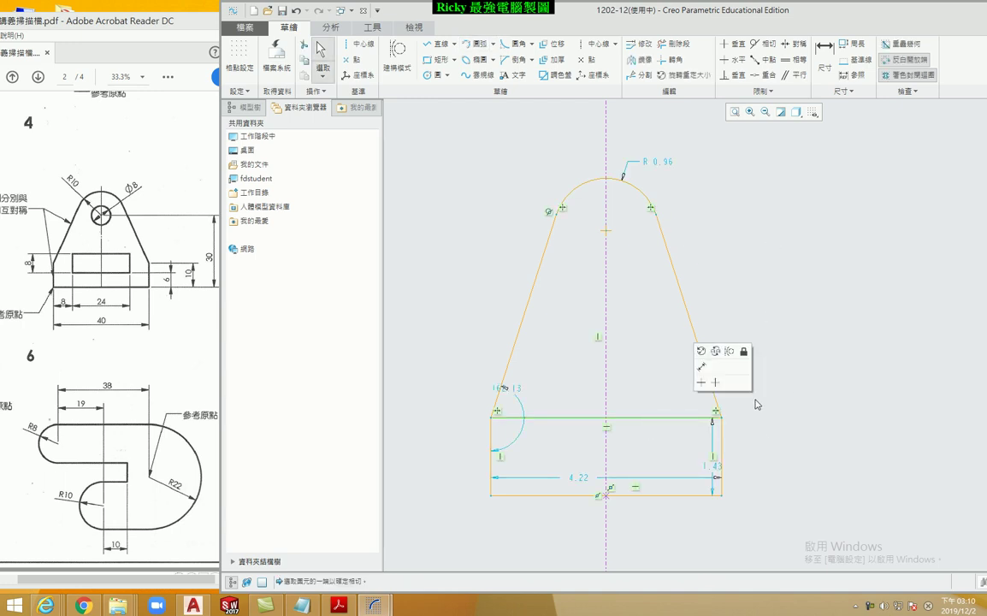
pyautogui.press('Delete')
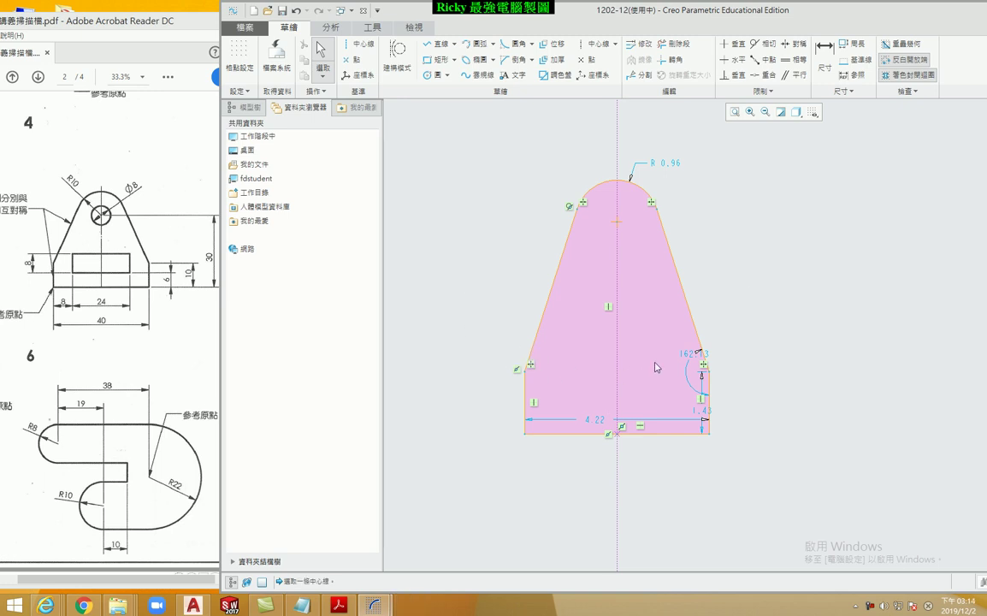
pyautogui.scroll(-1, 671, 358)
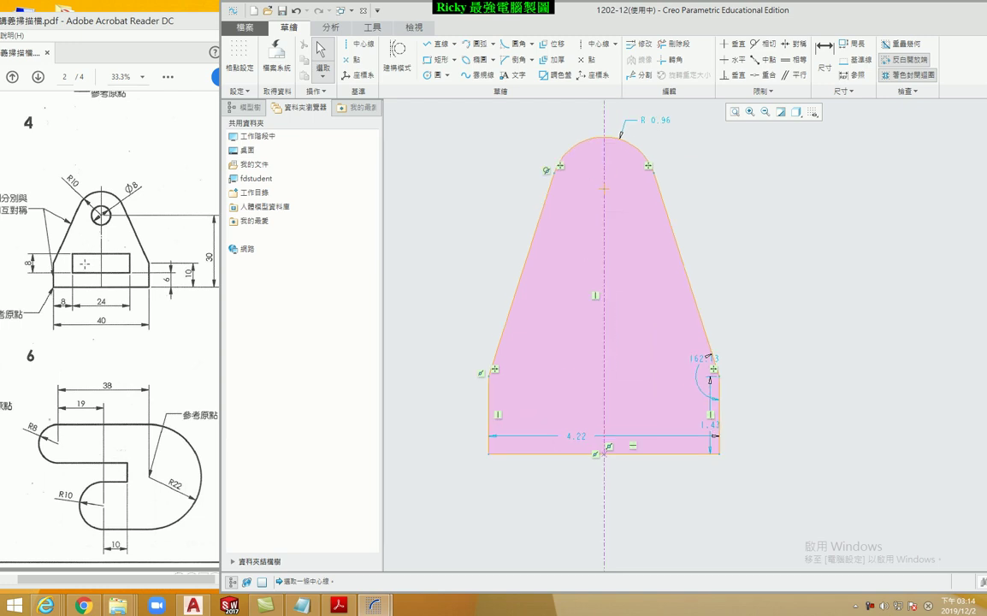
# Draw a first slot rectangle inside the base and drag its corners to reshape it.
pyautogui.click(432, 62)
pyautogui.scroll(-1, 567, 397)
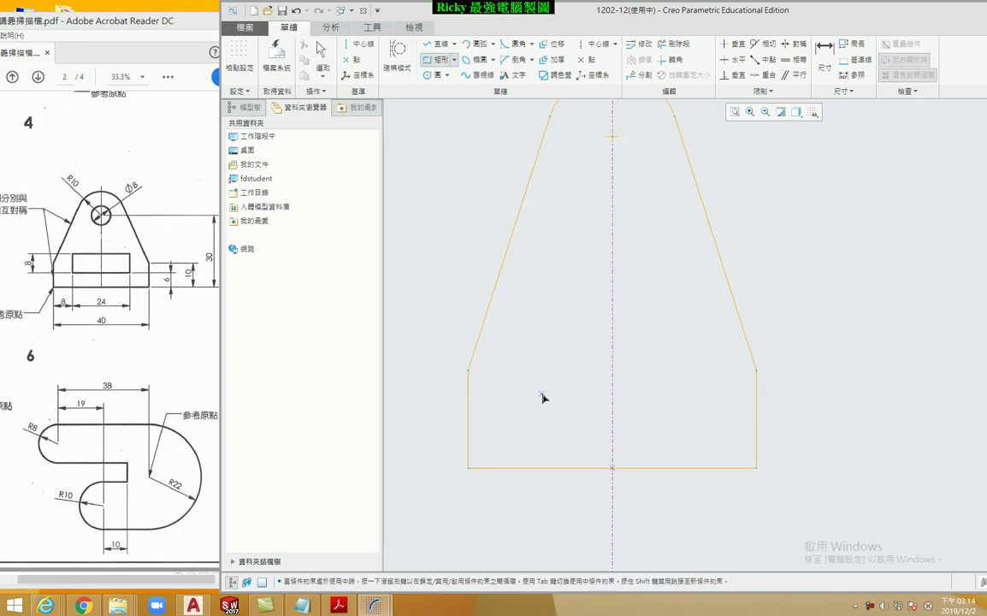
pyautogui.click(544, 390)
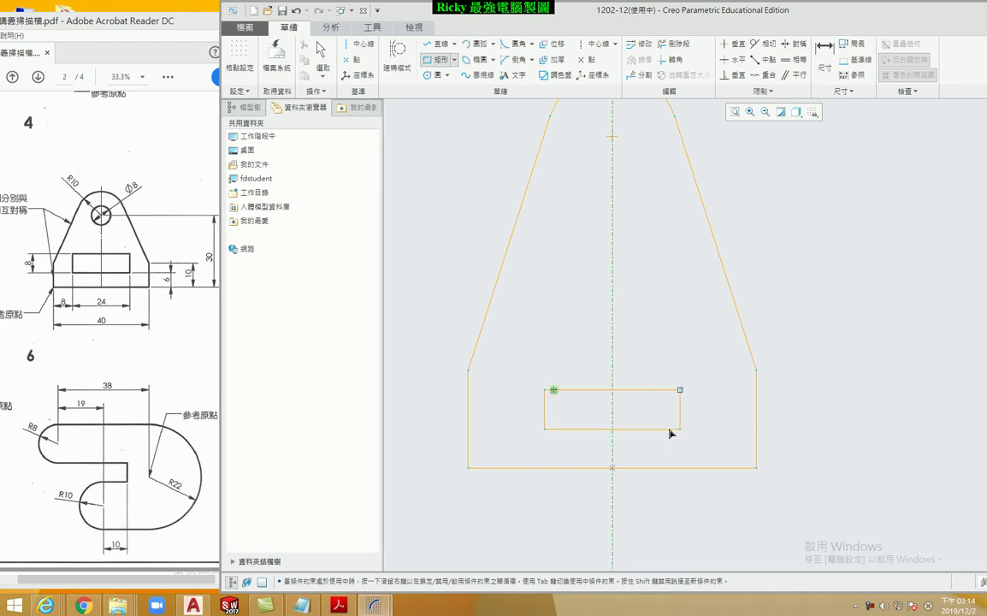
pyautogui.moveTo(546, 387); pyautogui.dragTo(562, 394)
pyautogui.click(680, 430)
pyautogui.middleClick(712, 434)
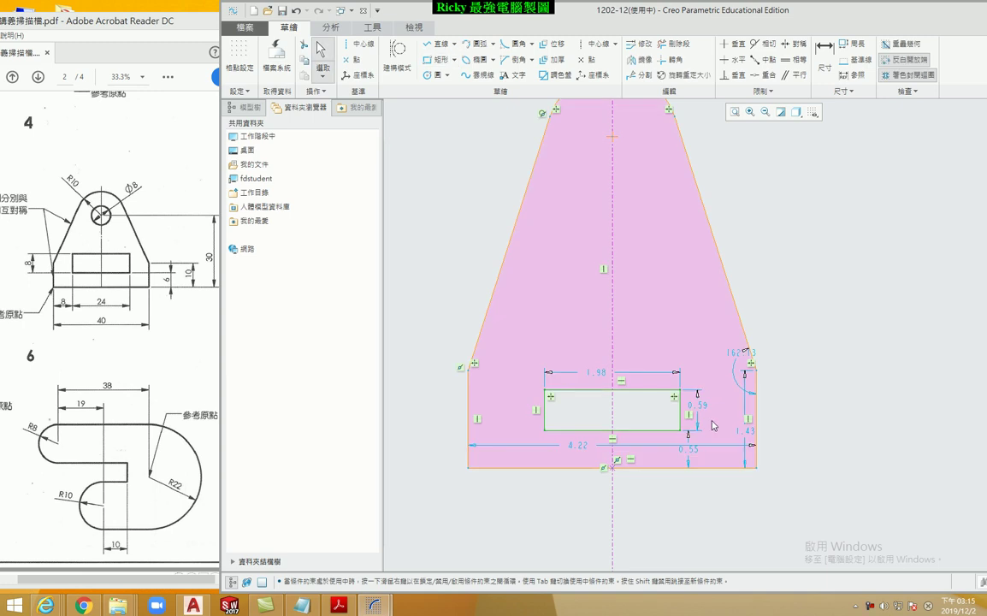
pyautogui.moveTo(683, 392); pyautogui.dragTo(667, 410)
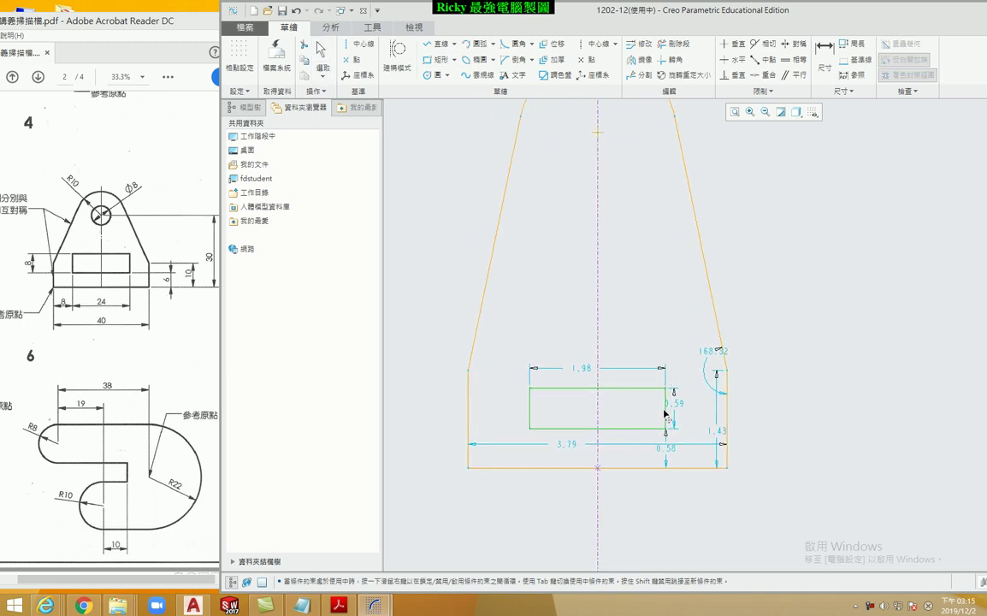
pyautogui.moveTo(668, 412); pyautogui.dragTo(667, 412)
pyautogui.moveTo(533, 430); pyautogui.dragTo(490, 425)
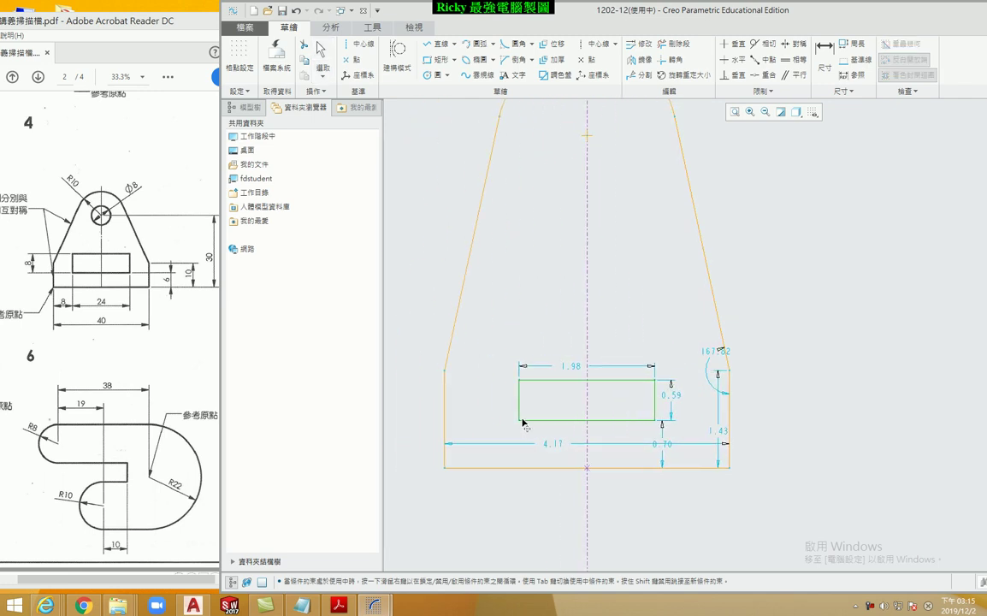
pyautogui.moveTo(490, 424); pyautogui.dragTo(524, 424)
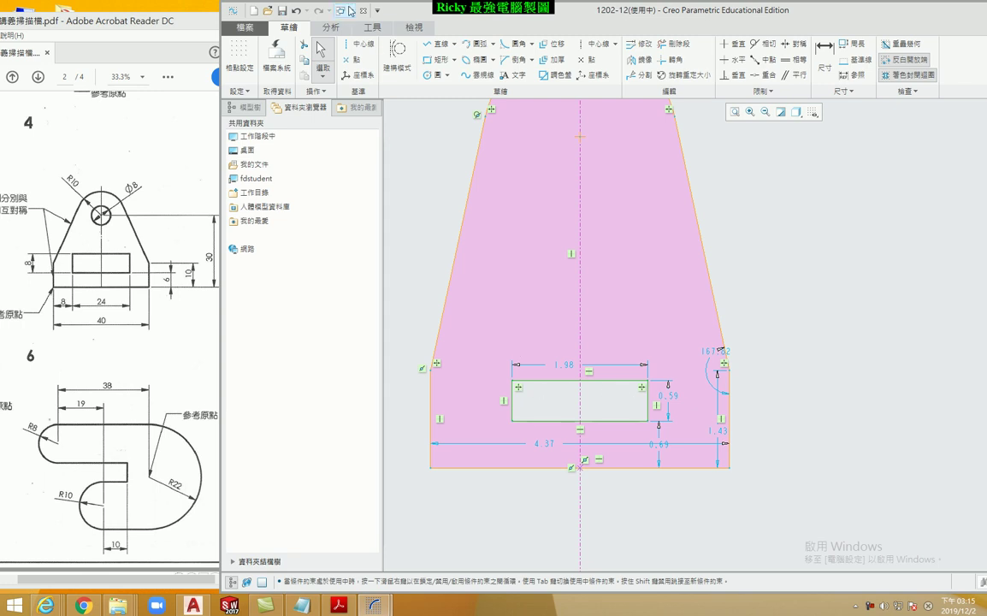
# Undo the misplaced slot and its adjustments.
pyautogui.click(296, 10)
pyautogui.click(297, 12)
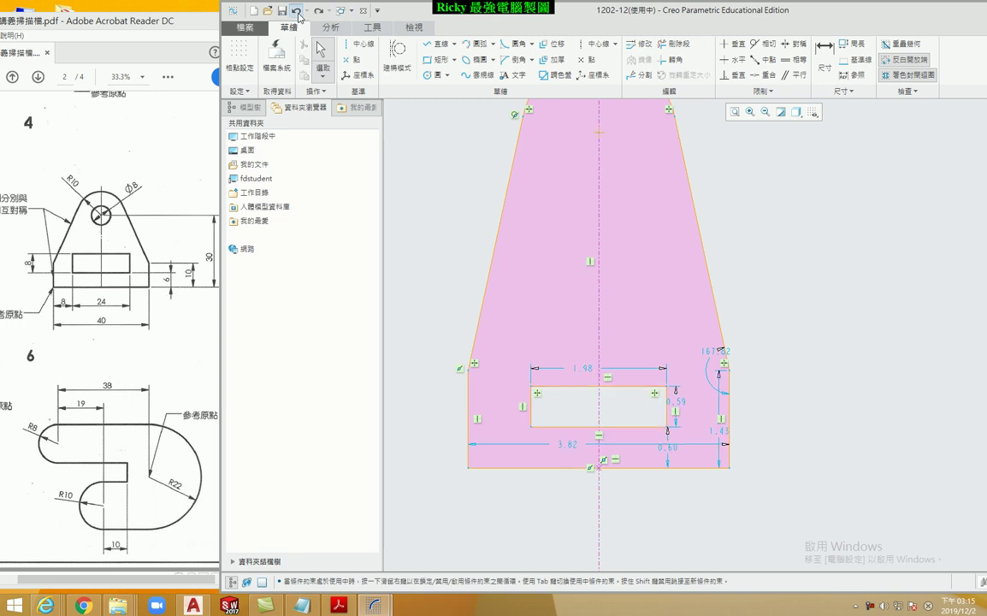
pyautogui.click(297, 12)
pyautogui.scroll(-4, 782, 417)
pyautogui.scroll(2, 784, 412)
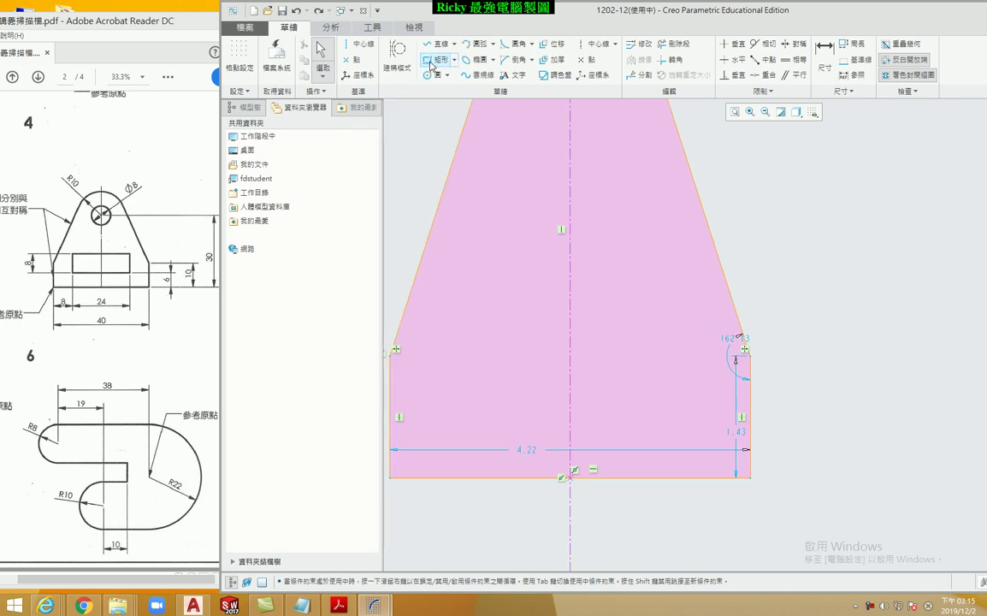
# Redraw the slot as a 1.91 × 0.64 rectangle sitting 0.37 above the base.
pyautogui.click(441, 60)
pyautogui.scroll(-1, 711, 407)
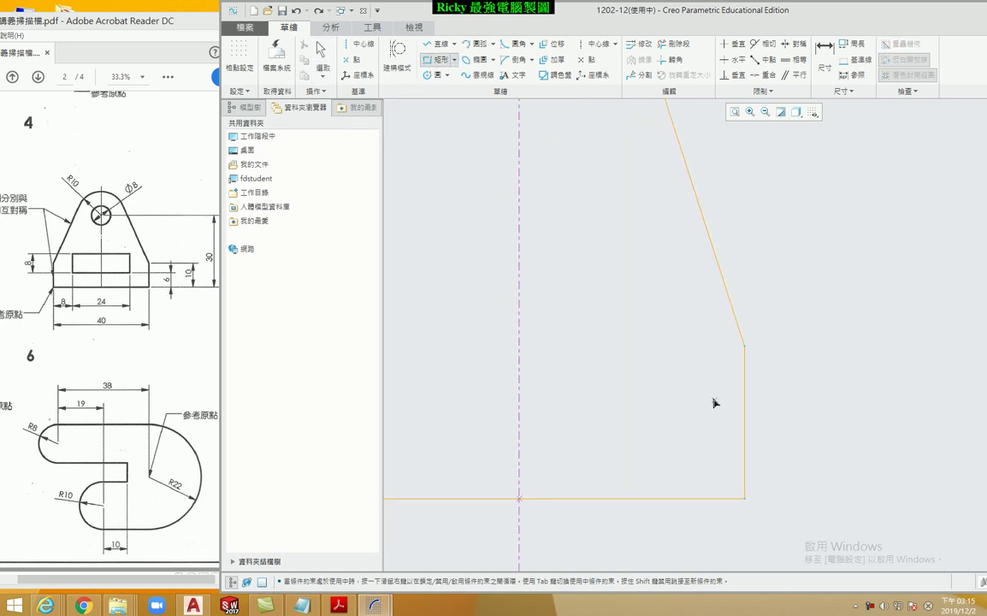
pyautogui.click(696, 409)
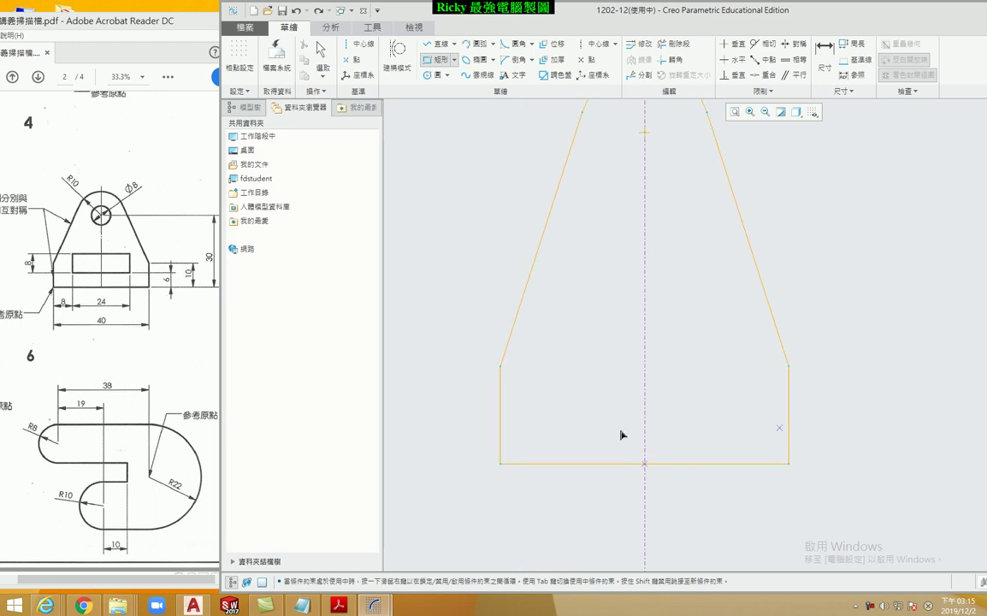
pyautogui.click(580, 396)
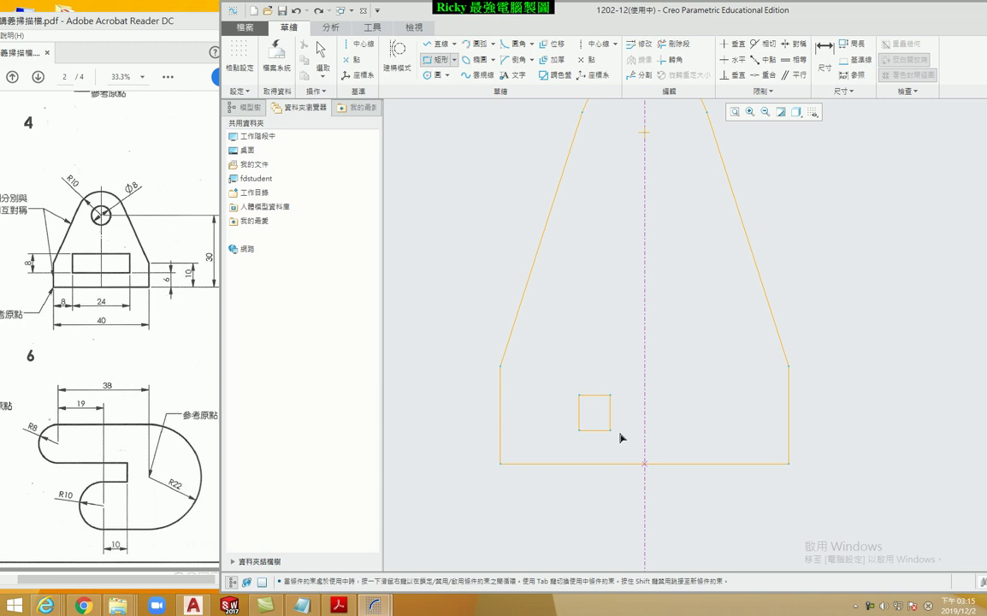
pyautogui.click(705, 443)
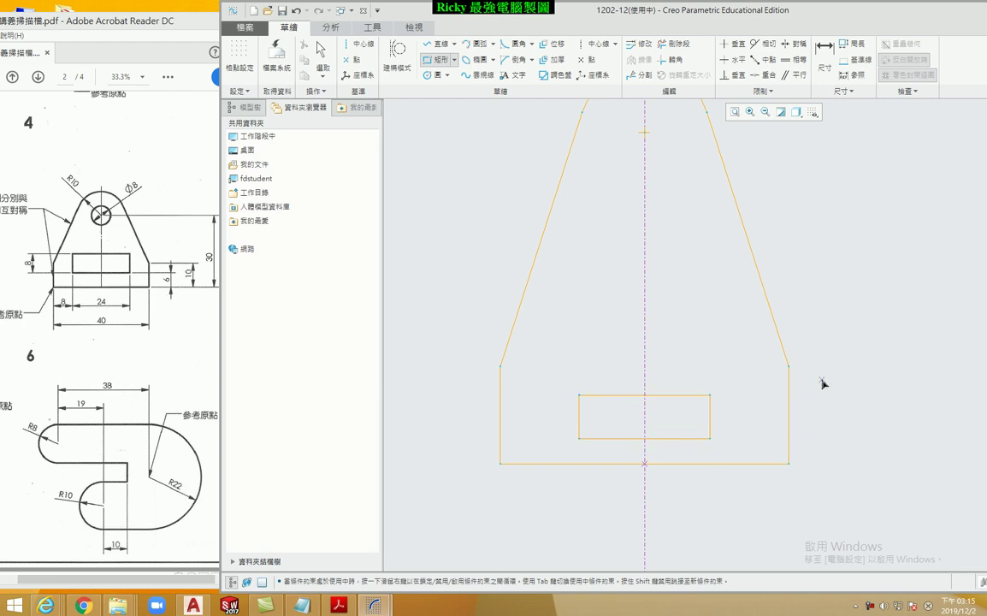
pyautogui.middleClick(822, 383)
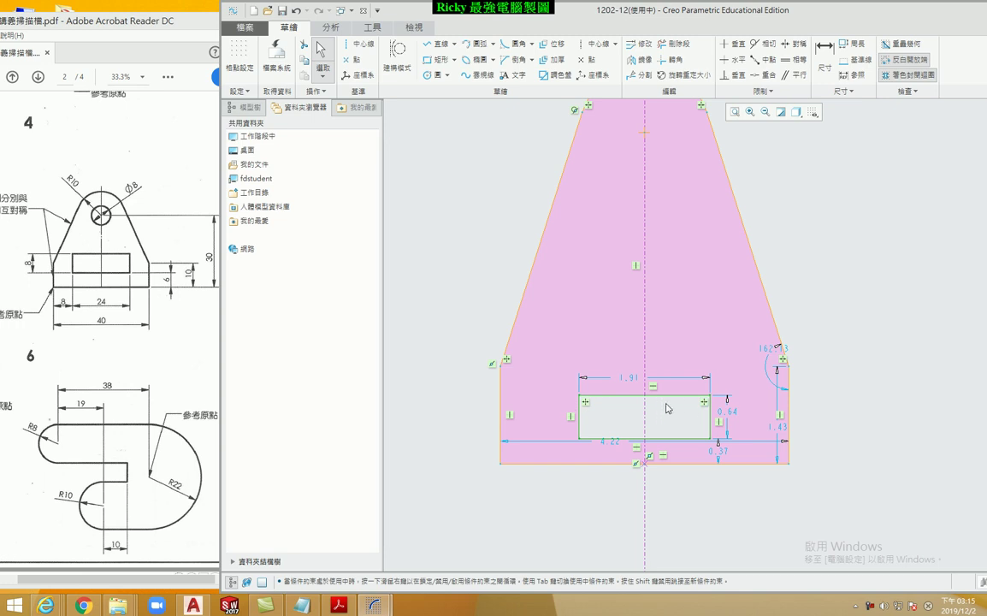
pyautogui.scroll(-3, 664, 409)
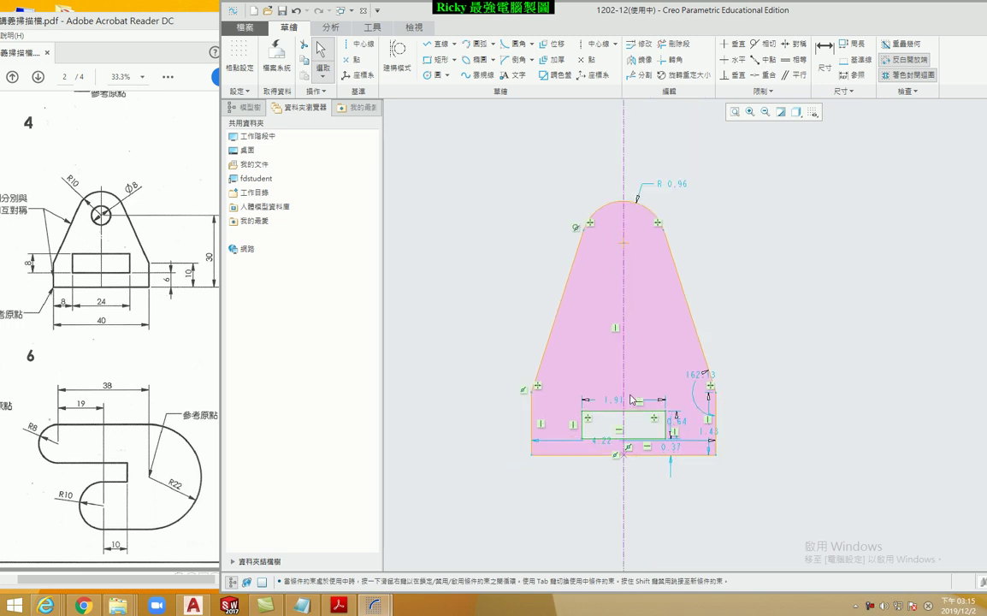
pyautogui.scroll(2, 736, 368)
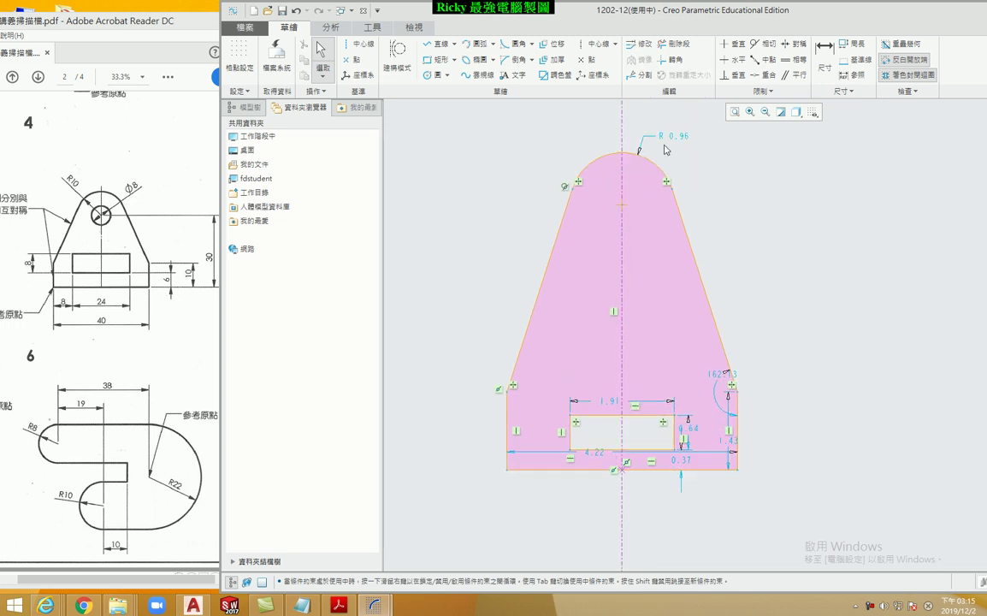
# Dimension the base width 4.22, overall height 4.85 and right side height 1.43.
pyautogui.click(823, 65)
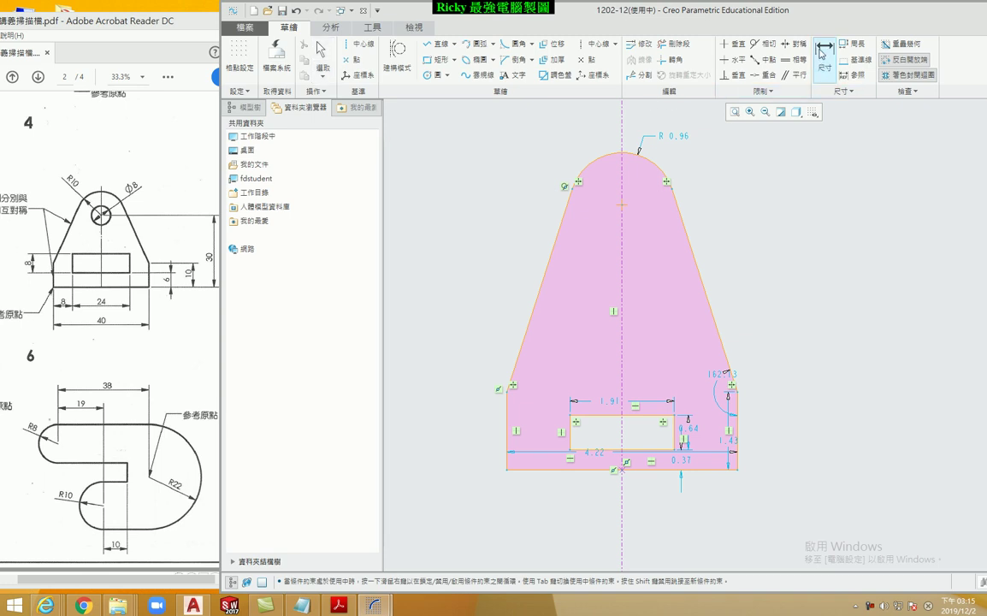
pyautogui.click(575, 470)
pyautogui.middleClick(571, 518)
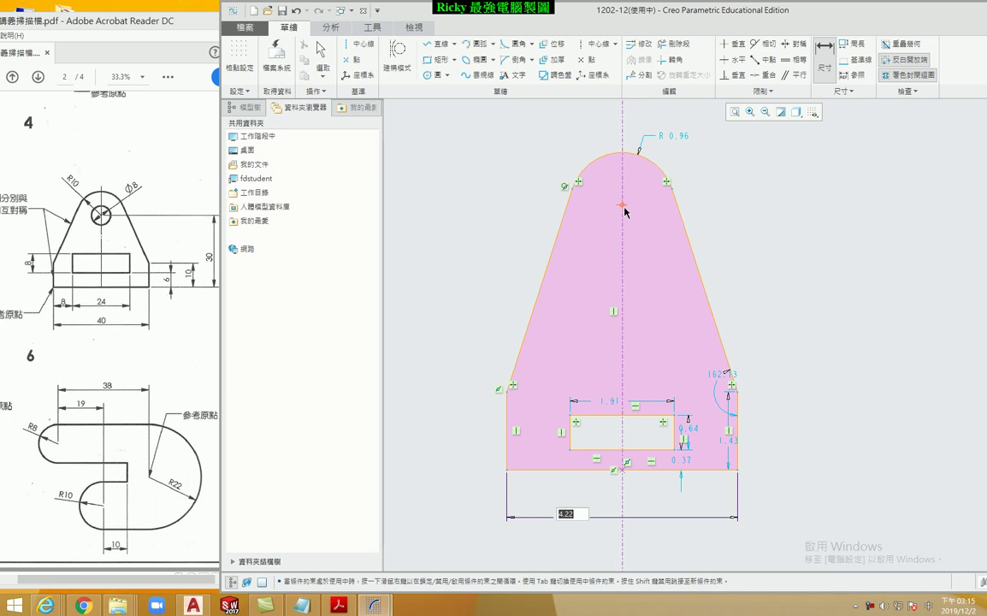
pyautogui.press('Return')
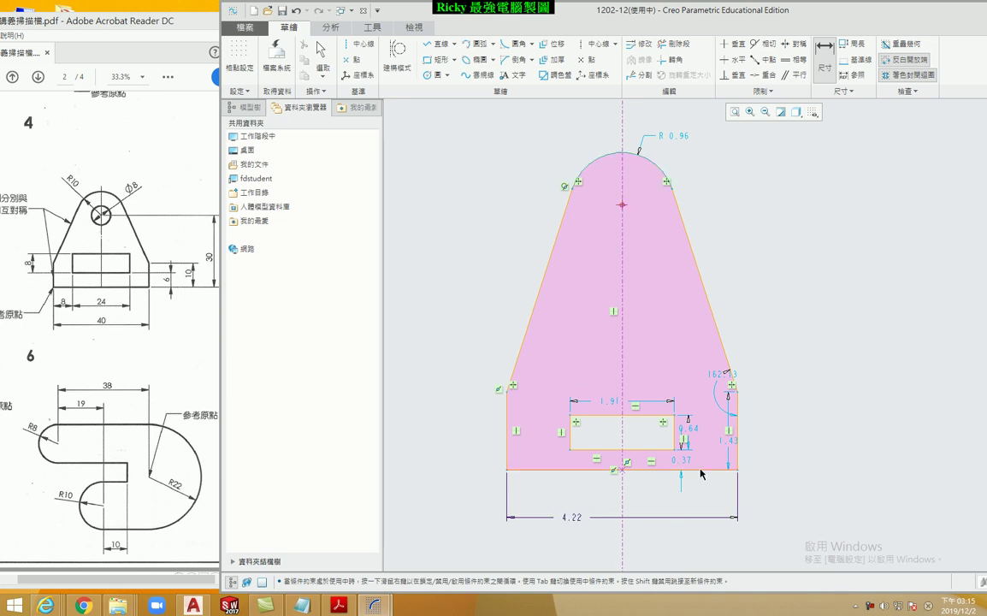
pyautogui.middleClick(828, 338)
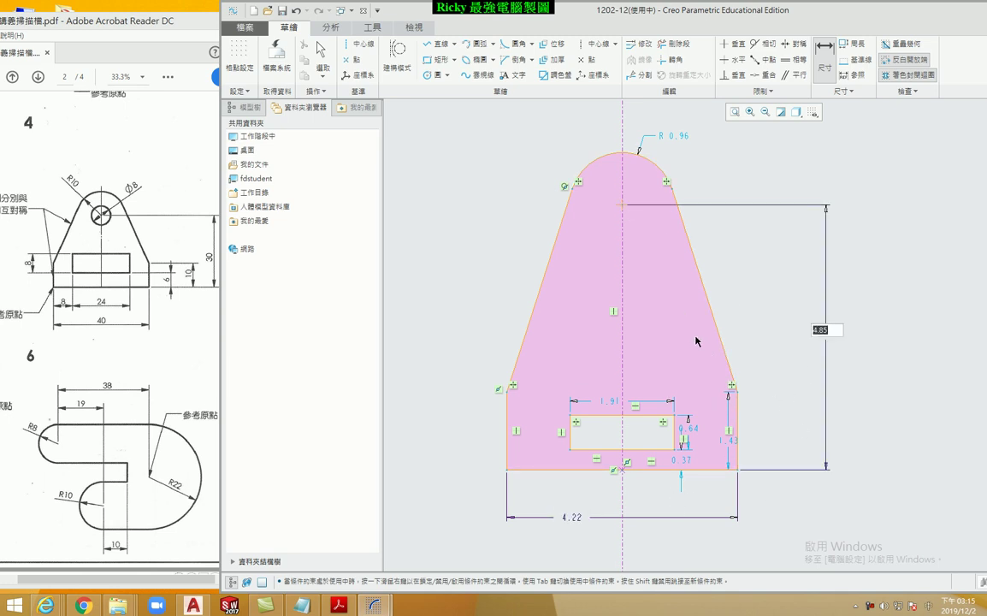
pyautogui.click(738, 419)
pyautogui.middleClick(799, 412)
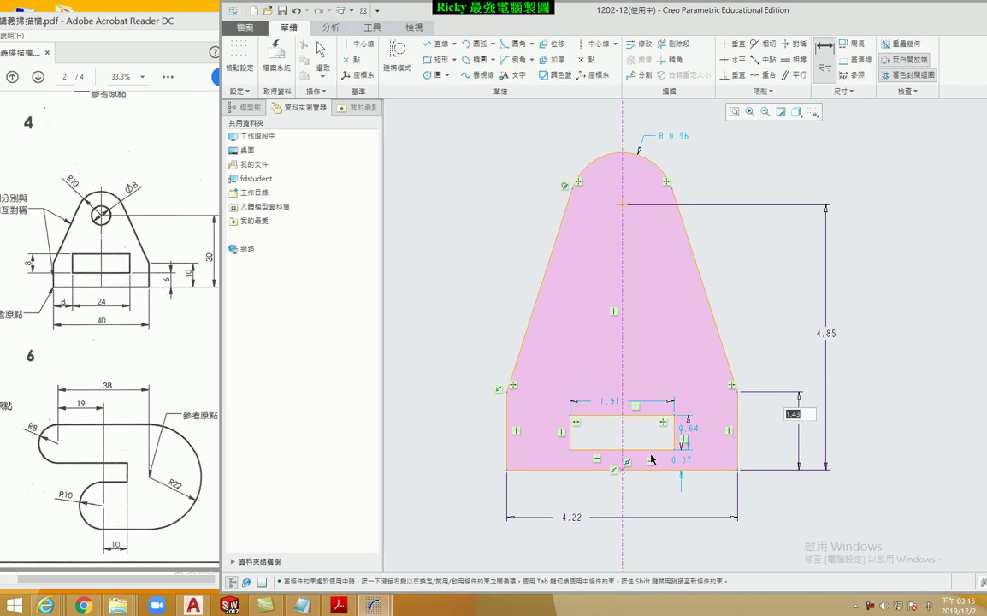
pyautogui.press('Return')
# Dimension the slot: 0.37 offset from the bottom, 1.91 width and 0.64 height.
pyautogui.middleClick(717, 463)
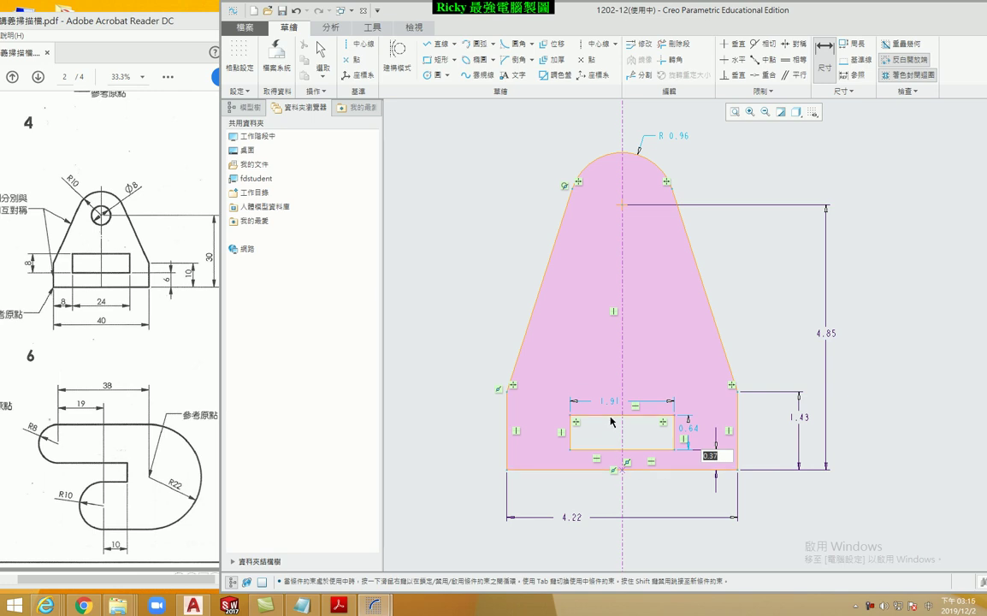
pyautogui.click(638, 415)
pyautogui.middleClick(611, 364)
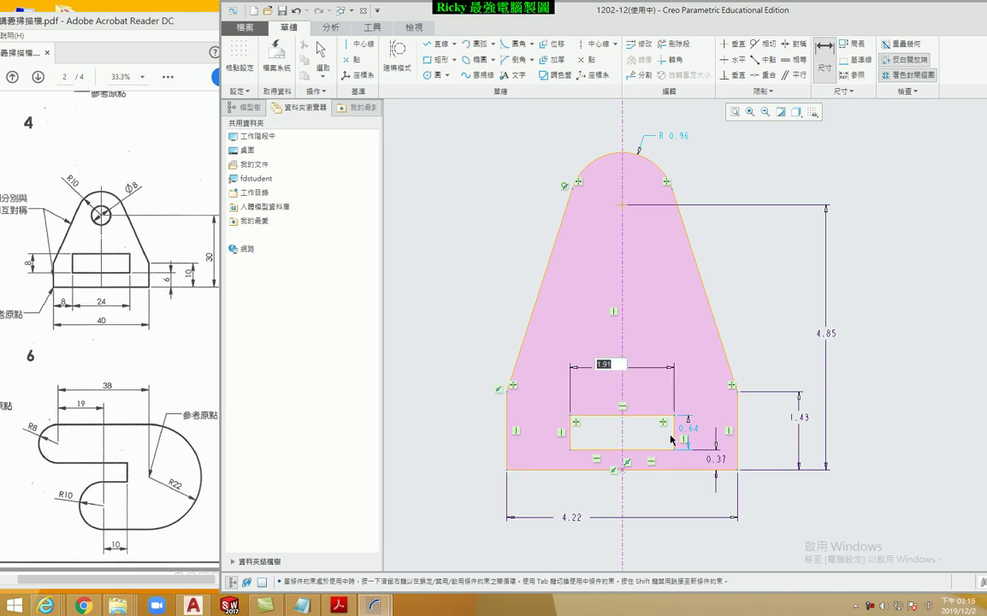
pyautogui.click(674, 435)
pyautogui.middleClick(712, 415)
# Dimension the top arc as R 0.96, then add a conflicting 1.16 left-edge-to-slot dimension.
pyautogui.click(604, 154)
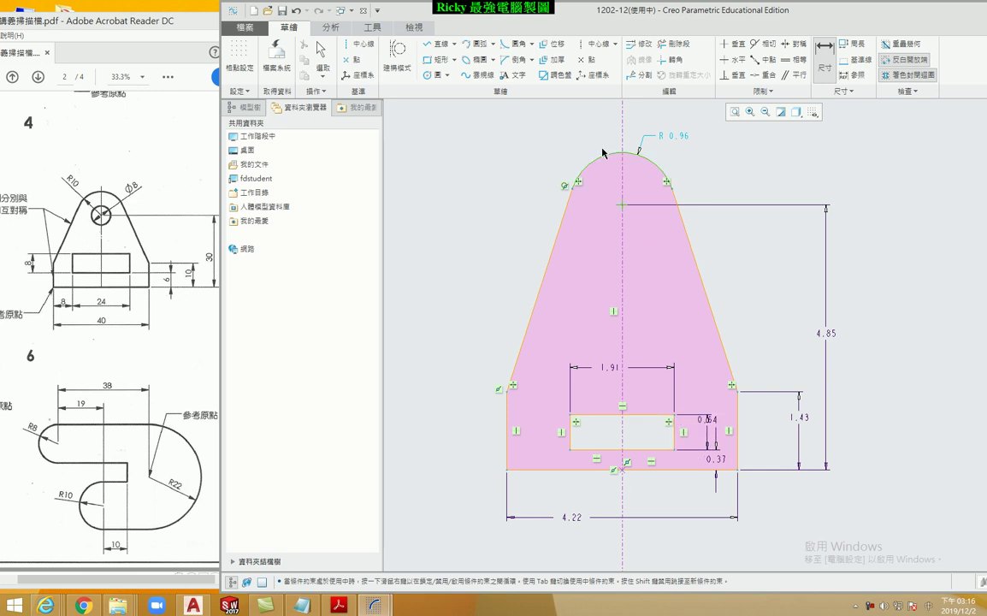
pyautogui.middleClick(597, 131)
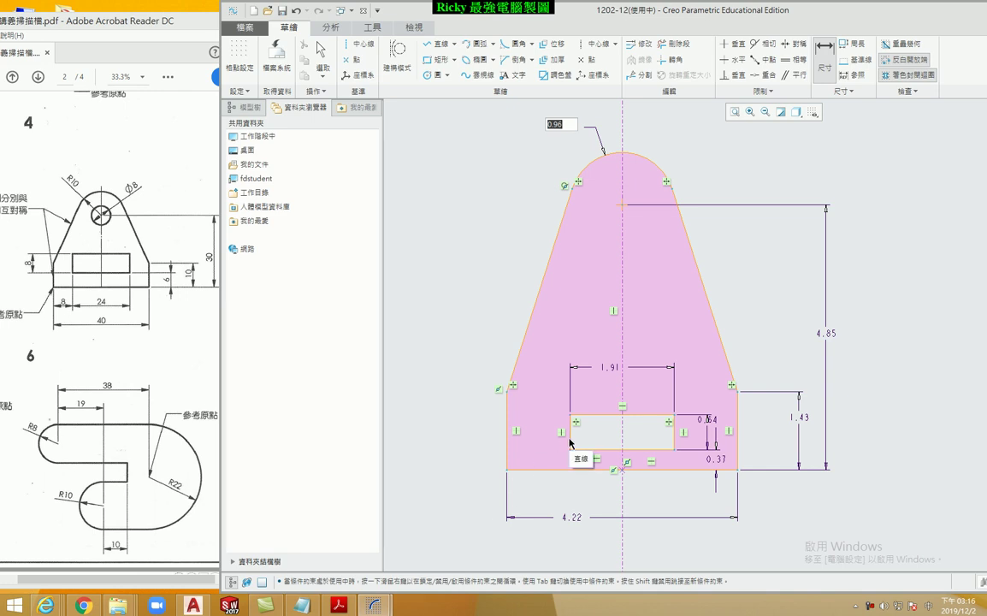
pyautogui.press('Return')
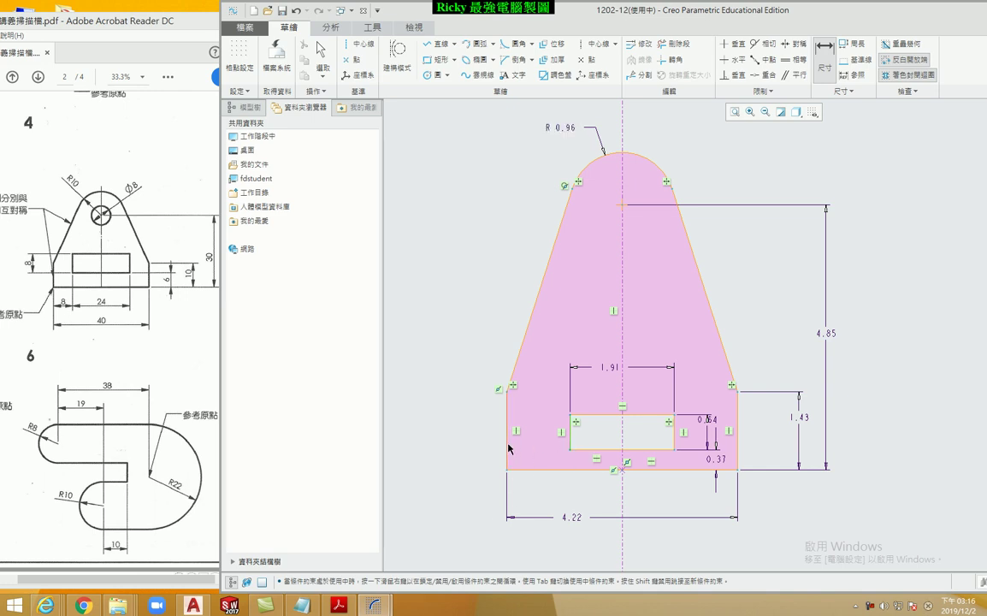
pyautogui.middleClick(533, 412)
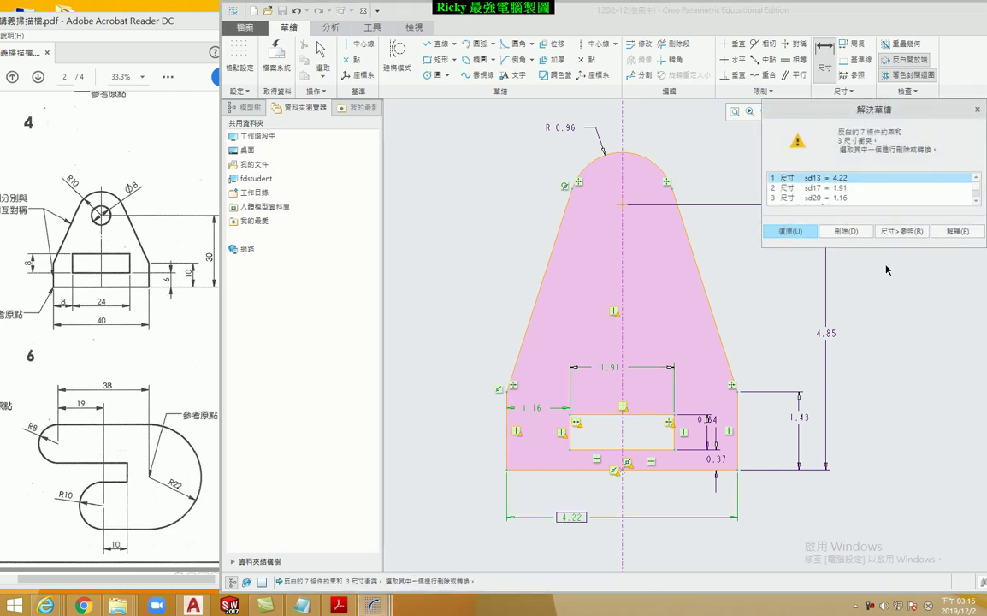
# Undo the conflicting 1.16 dimension and mark the 40, 24 and 8 values on the PDF.
pyautogui.click(791, 231)
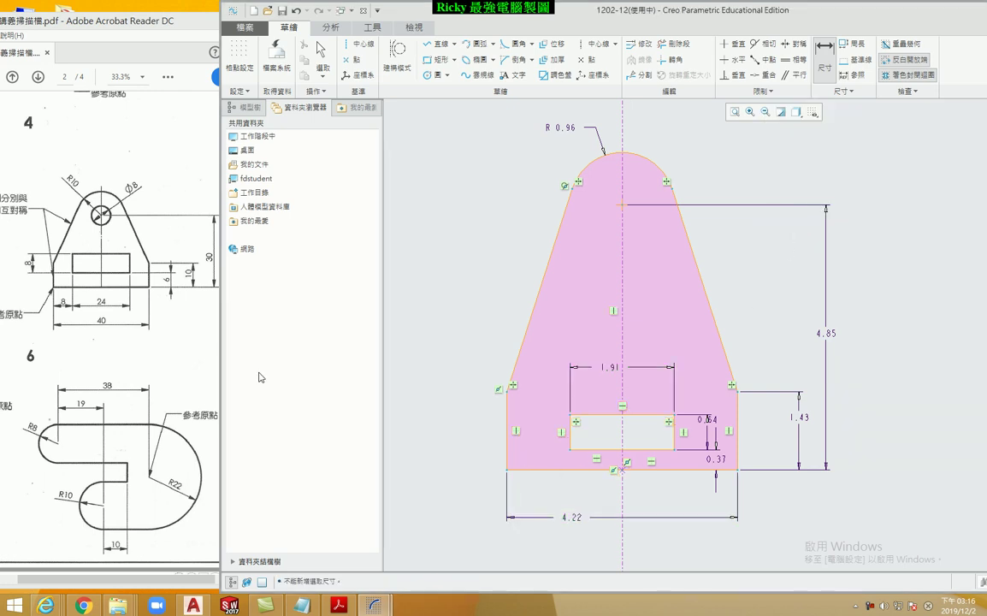
pyautogui.moveTo(110, 315); pyautogui.dragTo(112, 323)
pyautogui.moveTo(107, 305); pyautogui.dragTo(109, 307)
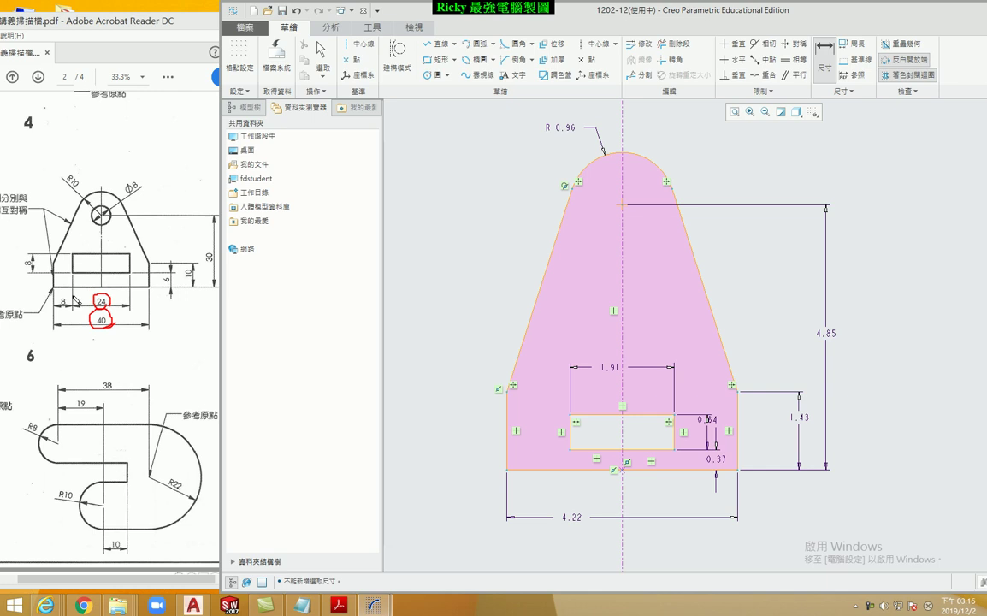
pyautogui.moveTo(53, 286); pyautogui.dragTo(149, 286)
pyautogui.moveTo(59, 294); pyautogui.dragTo(69, 307)
pyautogui.moveTo(69, 295); pyautogui.dragTo(60, 308)
pyautogui.scroll(-2, 616, 377)
pyautogui.middleClick(670, 186)
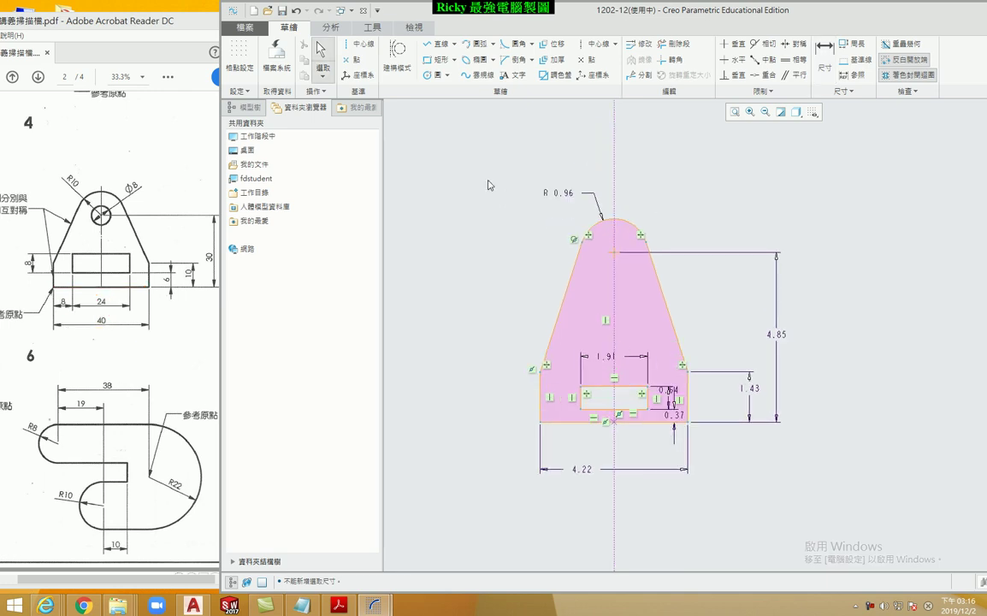
# In Modify Dimensions, set the overall width to 40, height to 30 and side height to 10.
pyautogui.rightClick(704, 314)
pyautogui.click(711, 291)
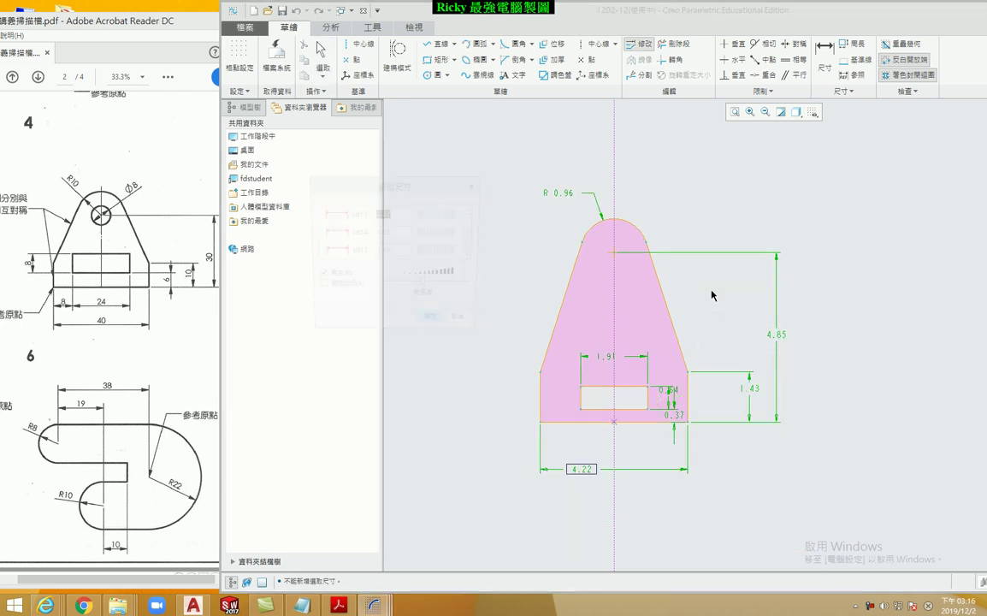
pyautogui.click(388, 214)
pyautogui.write('40')
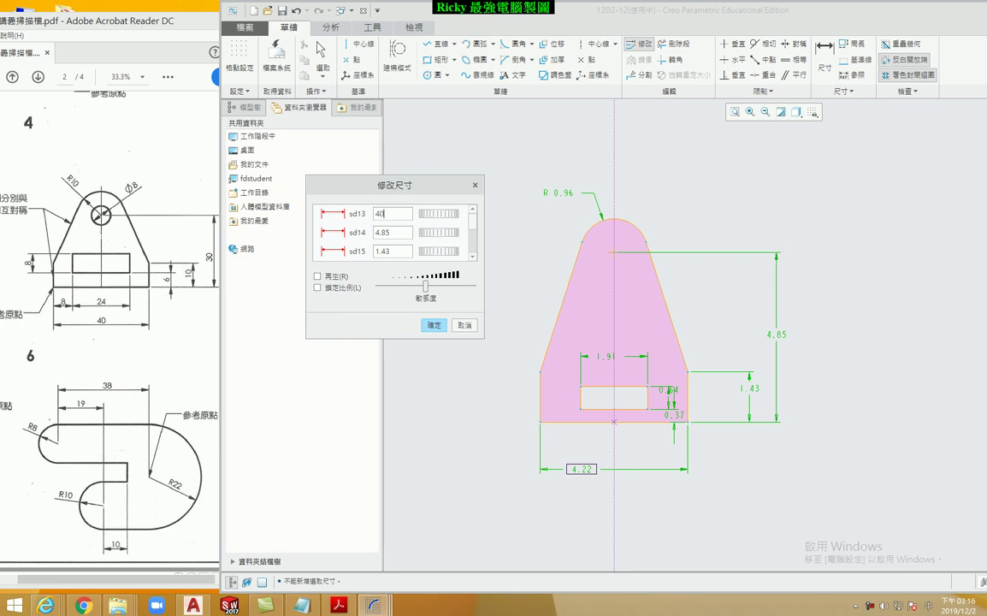
pyautogui.press('Return')
pyautogui.write('30')
pyautogui.press('Return')
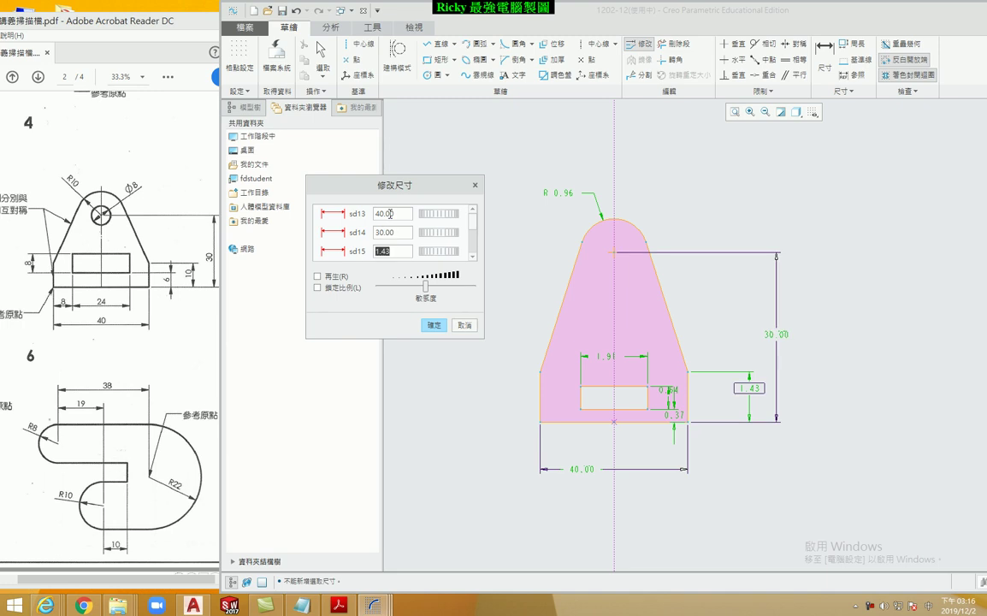
pyautogui.write('10')
pyautogui.press('Return')
# Set the slot offset to 6, slot size to 24 × 6, top arc radius to 10, and apply.
pyautogui.write('6')
pyautogui.press('Return')
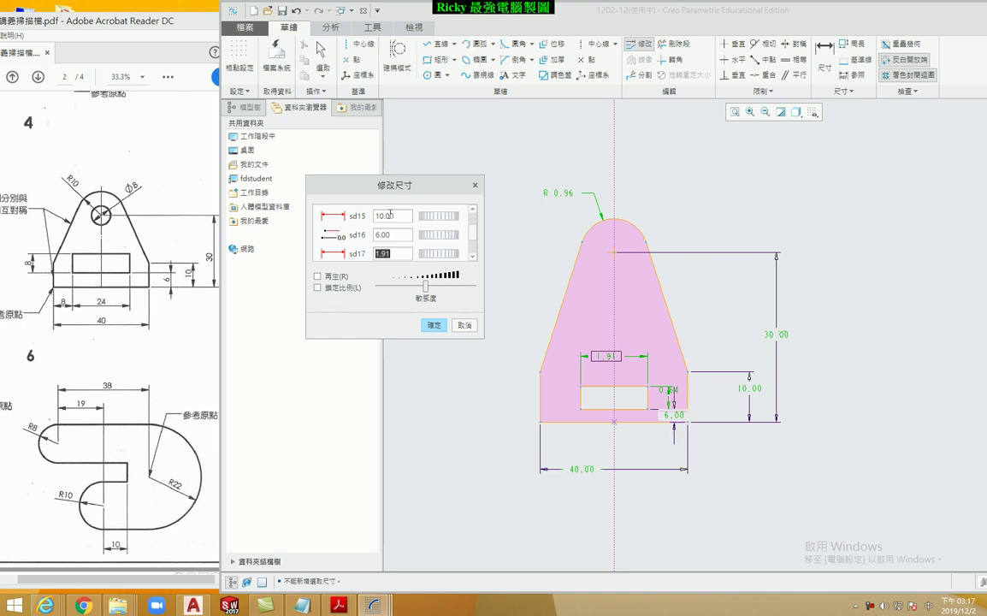
pyautogui.write('24')
pyautogui.press('Return')
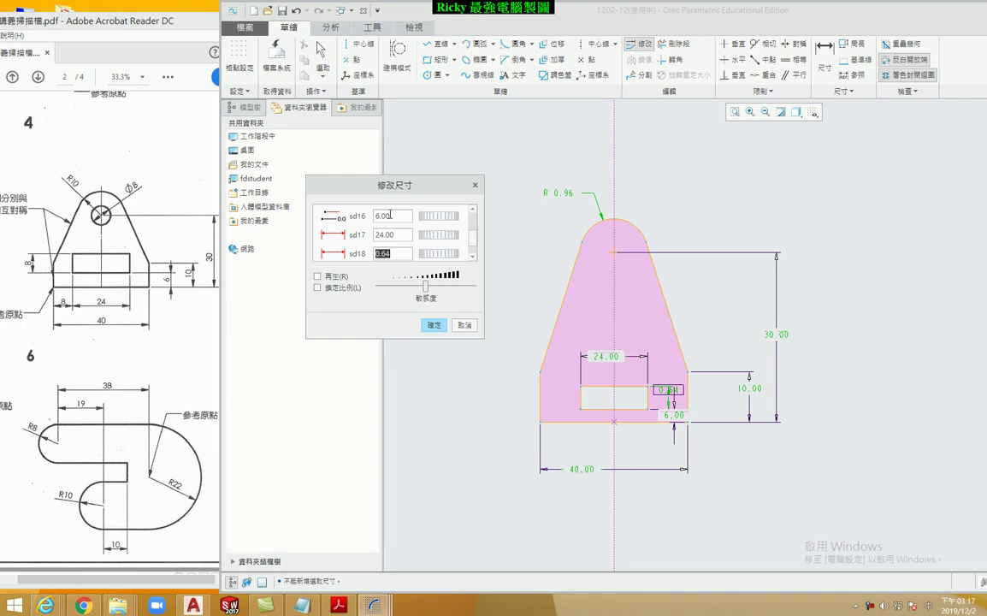
pyautogui.write('6')
pyautogui.press('Return')
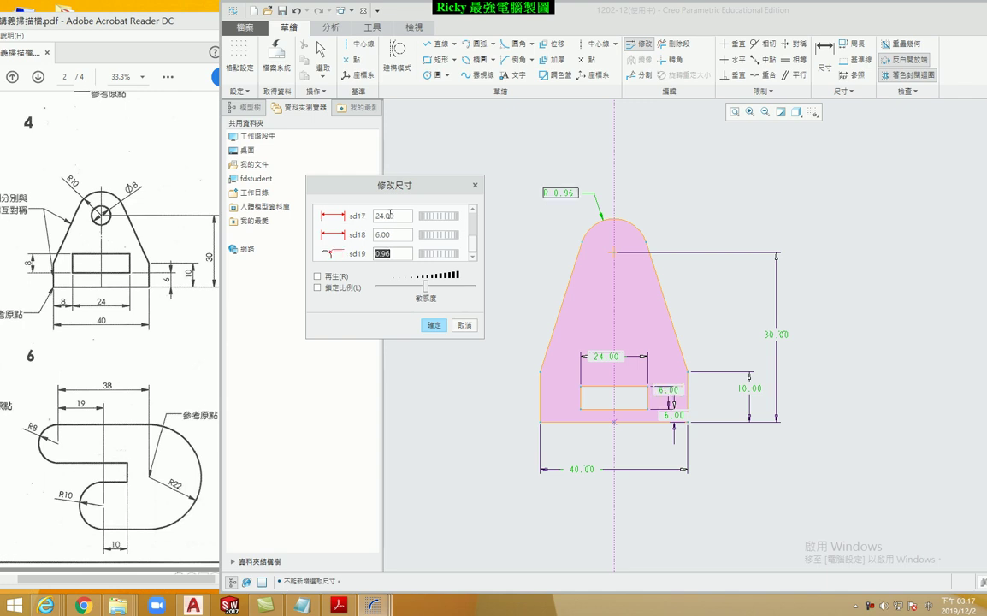
pyautogui.write('10')
pyautogui.press('Return')
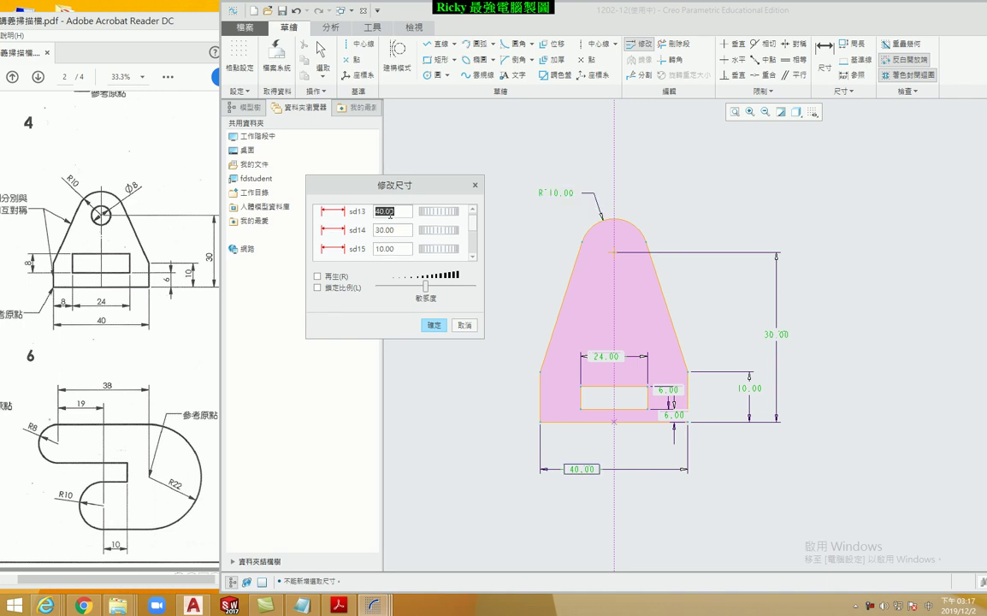
pyautogui.click(434, 325)
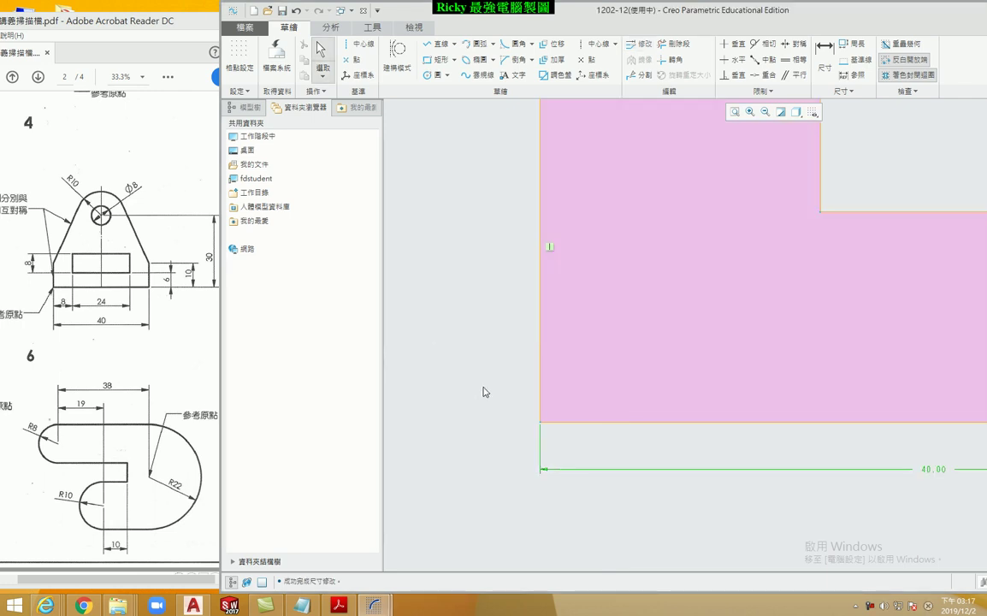
# Draw a circle centred on the arched top's centre point.
pyautogui.hotkey('ctrl', 'd')
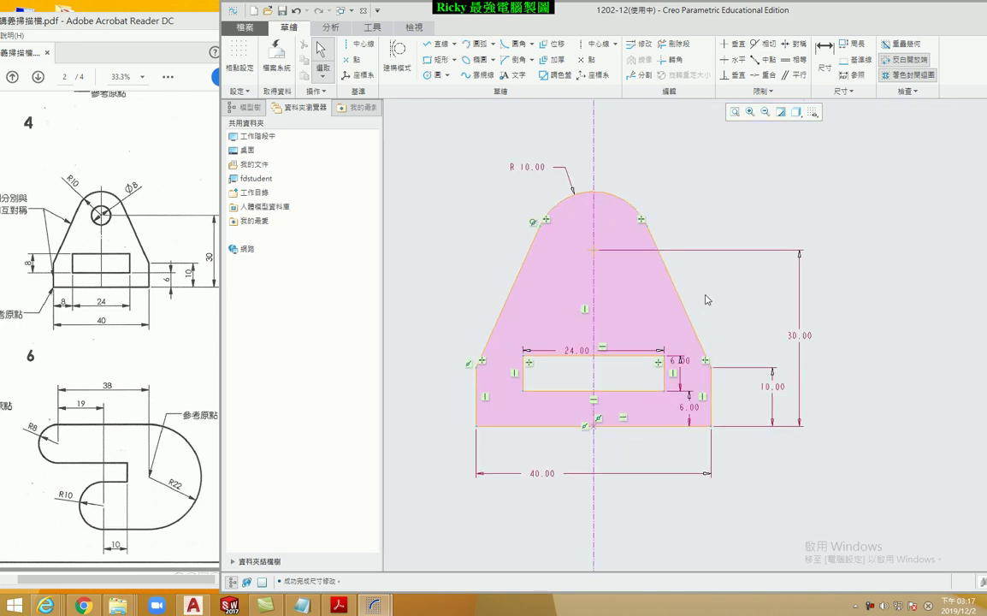
pyautogui.click(433, 75)
pyautogui.click(594, 249)
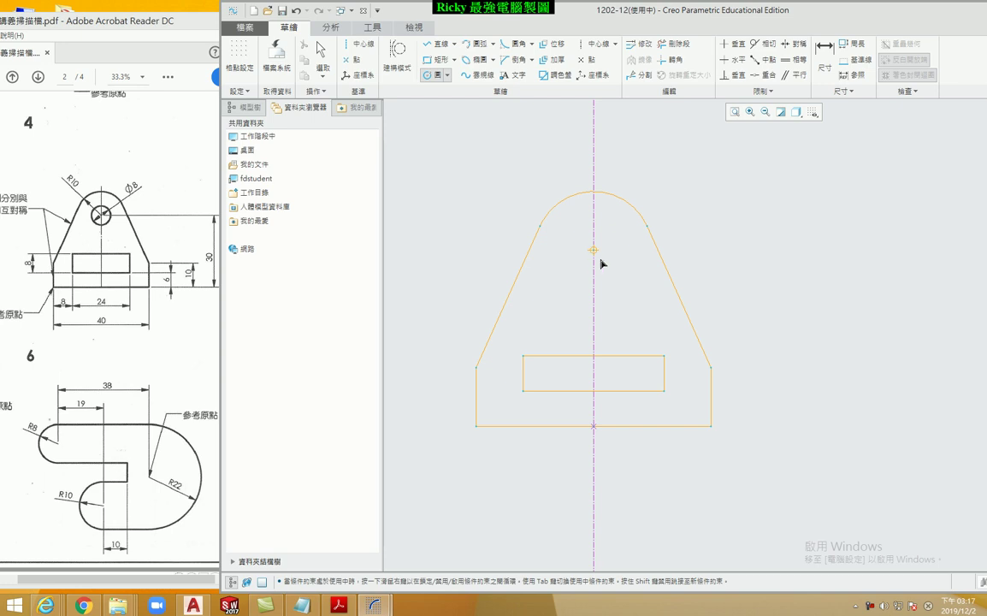
pyautogui.click(612, 273)
pyautogui.middleClick(638, 192)
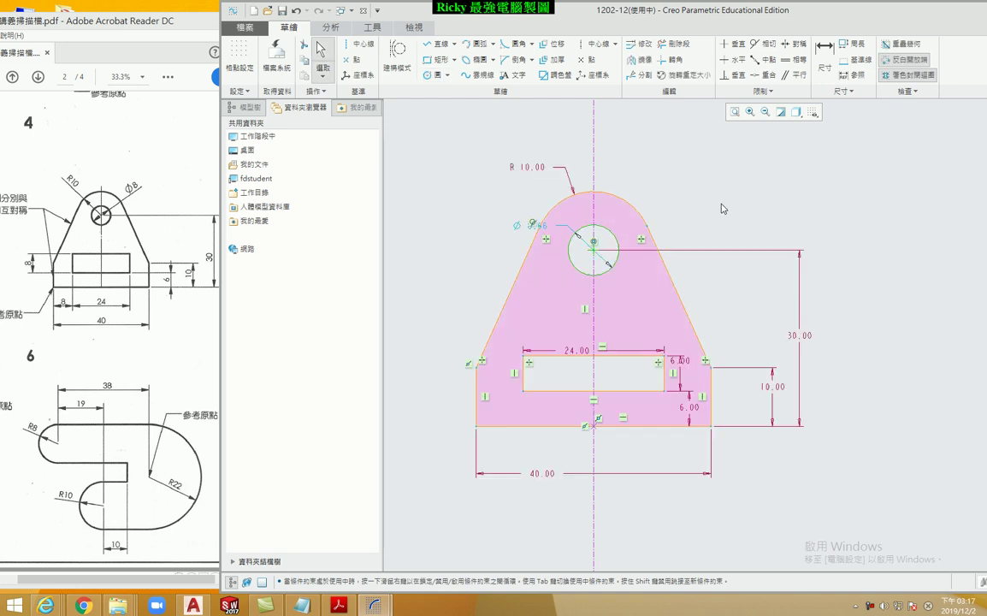
# Dimension the hole's diameter and set it to Ø 8.
pyautogui.click(525, 240)
pyautogui.middleClick(469, 243)
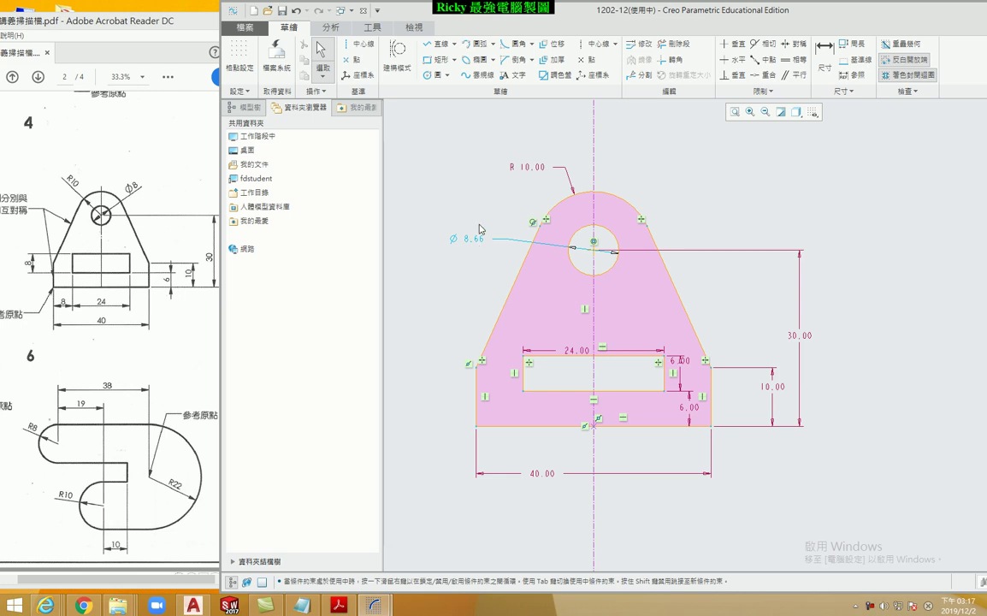
pyautogui.doubleClick(475, 244)
pyautogui.write('8')
pyautogui.press('Return')
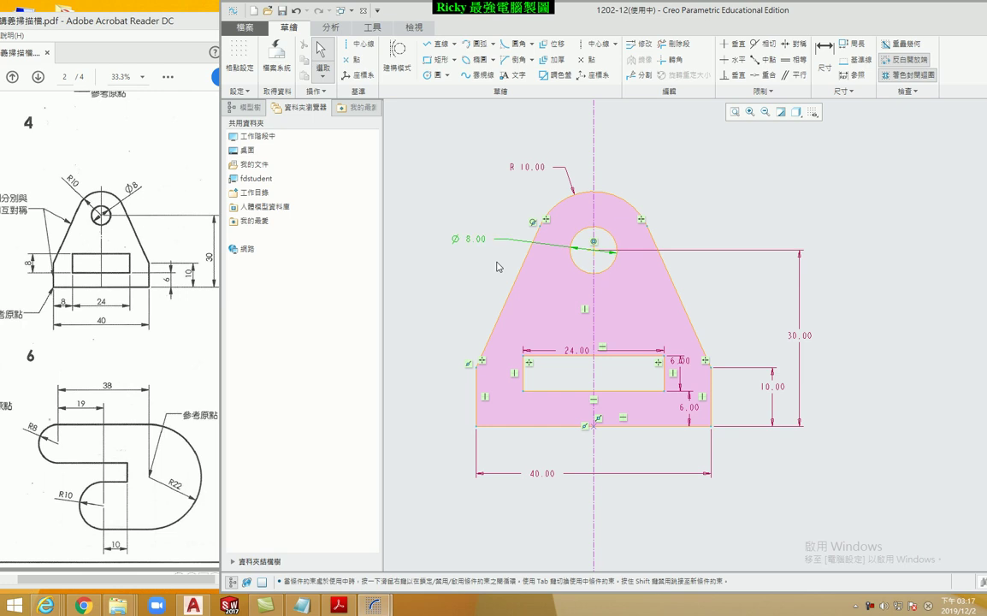
pyautogui.click(469, 204)
# Move the R 10.00 label to the upper right and re-place the top arc's radius dimension.
pyautogui.moveTo(538, 172); pyautogui.dragTo(642, 173)
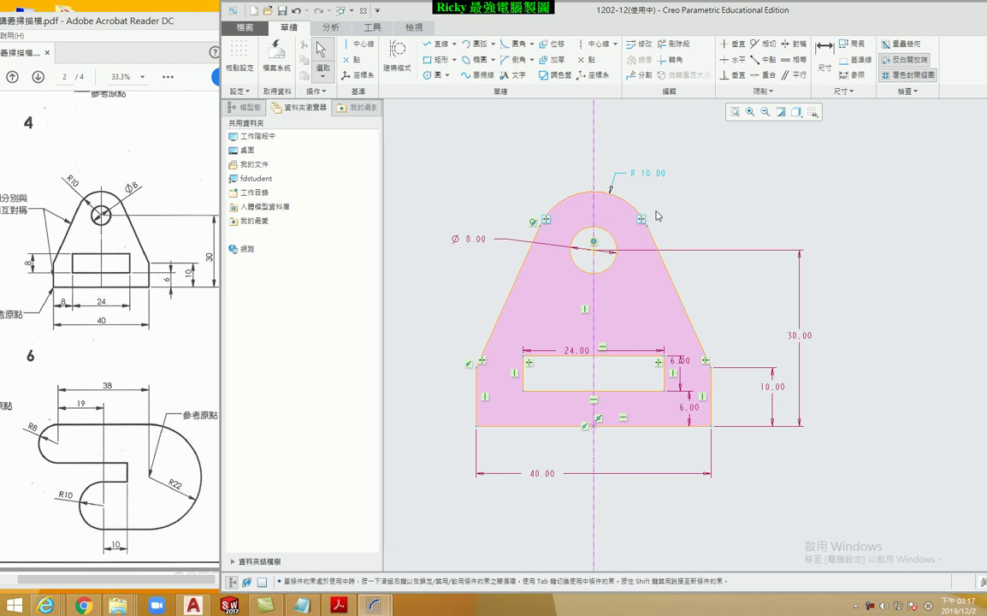
pyautogui.click(824, 57)
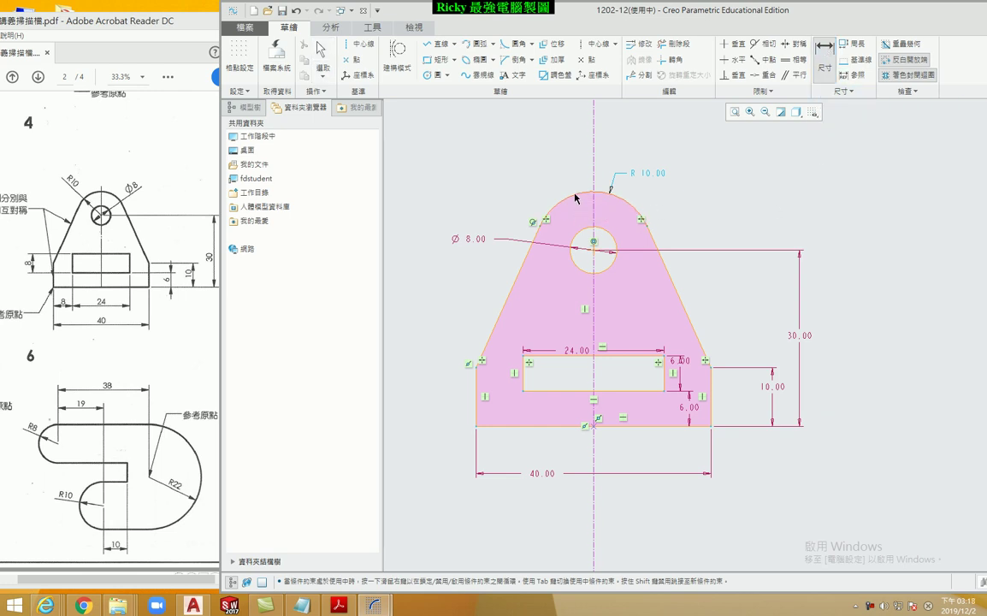
pyautogui.click(575, 194)
pyautogui.middleClick(501, 147)
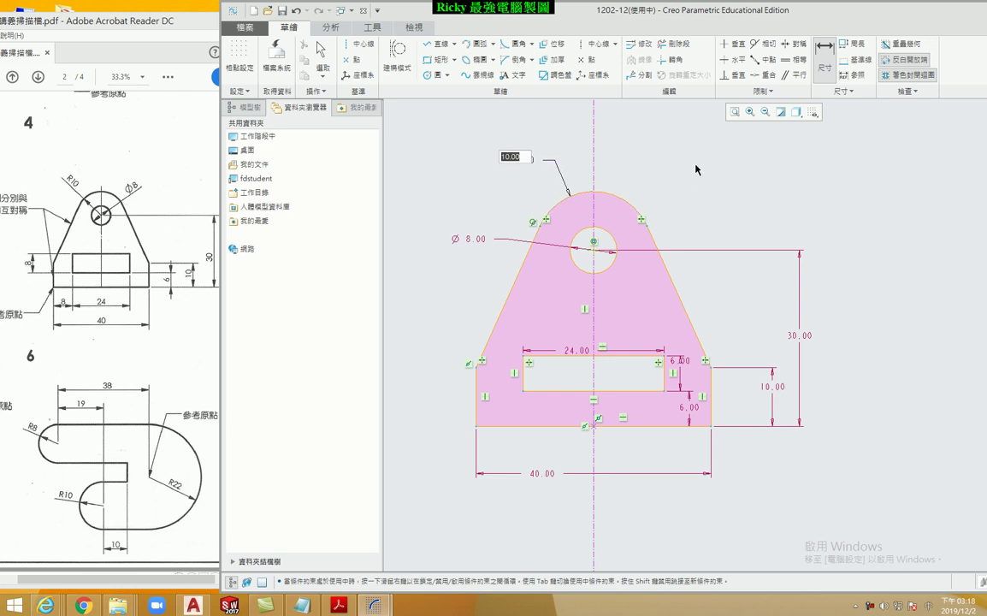
pyautogui.middleClick(502, 170)
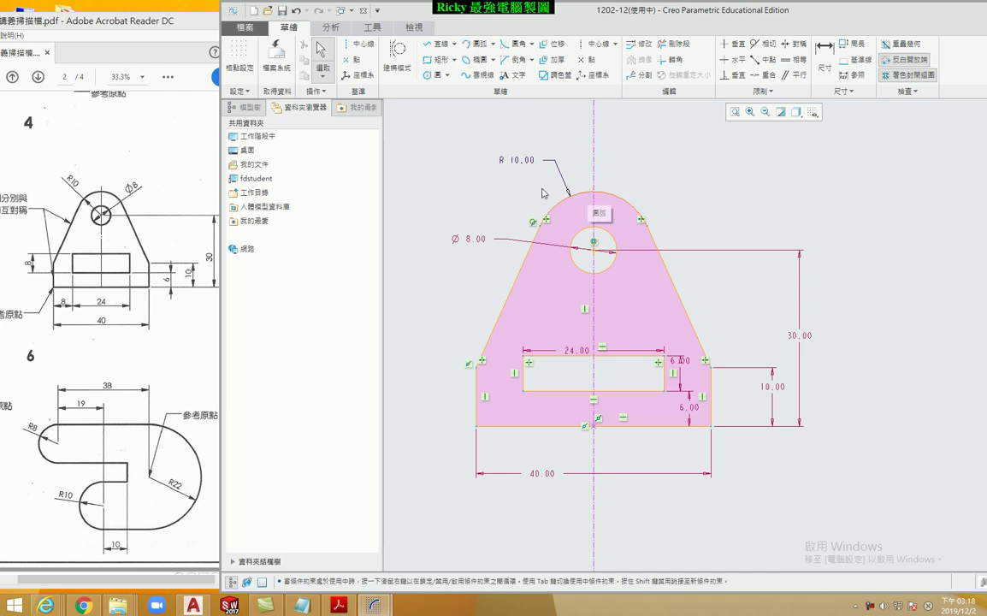
# Shift the R 10.00 dimension right, then redimension the top arc as Ø 20.00 diameter.
pyautogui.rightClick(522, 164)
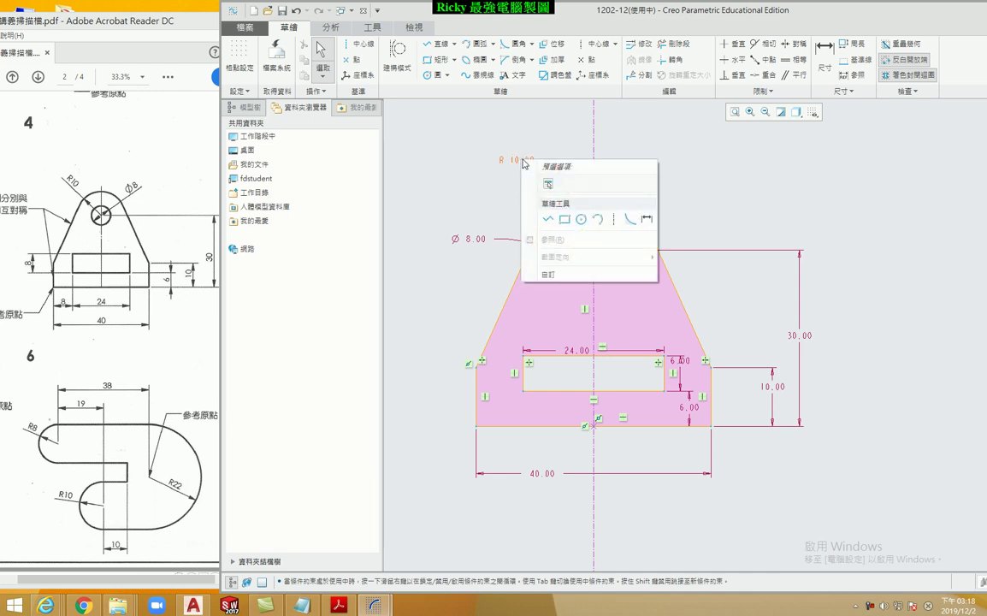
pyautogui.press('Escape')
pyautogui.click(535, 160)
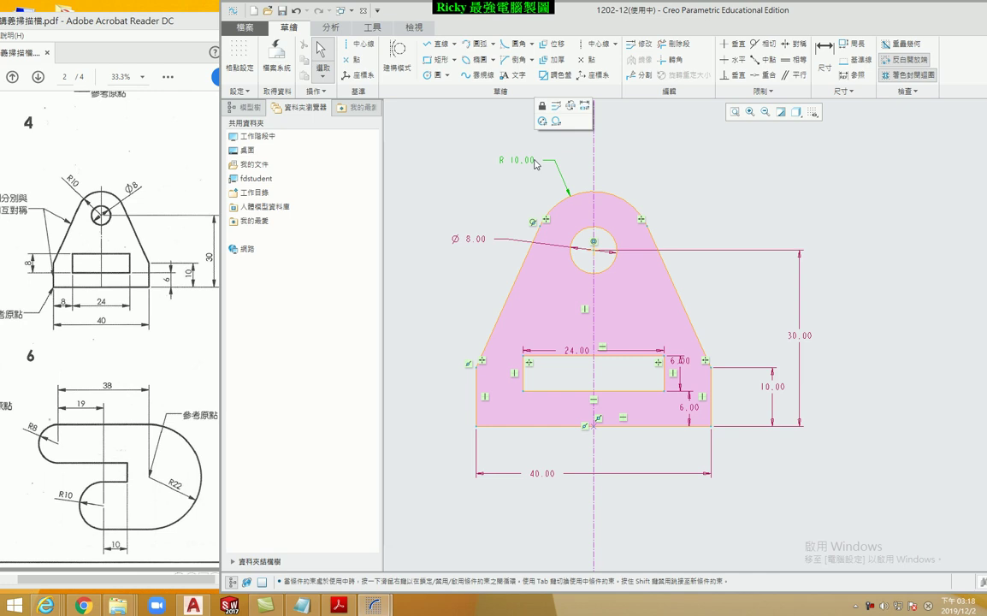
pyautogui.moveTo(535, 160); pyautogui.dragTo(666, 172)
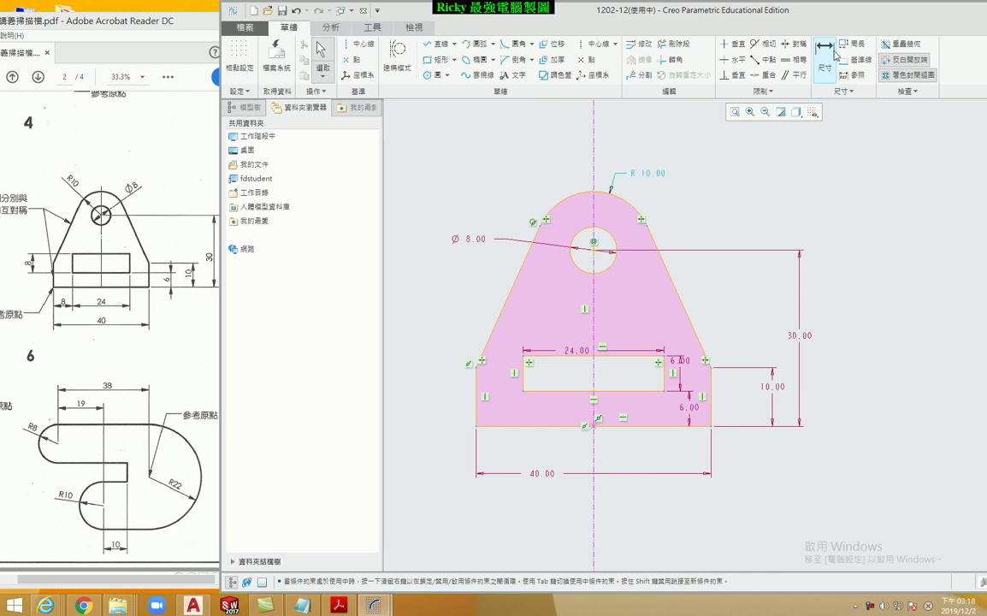
pyautogui.click(826, 55)
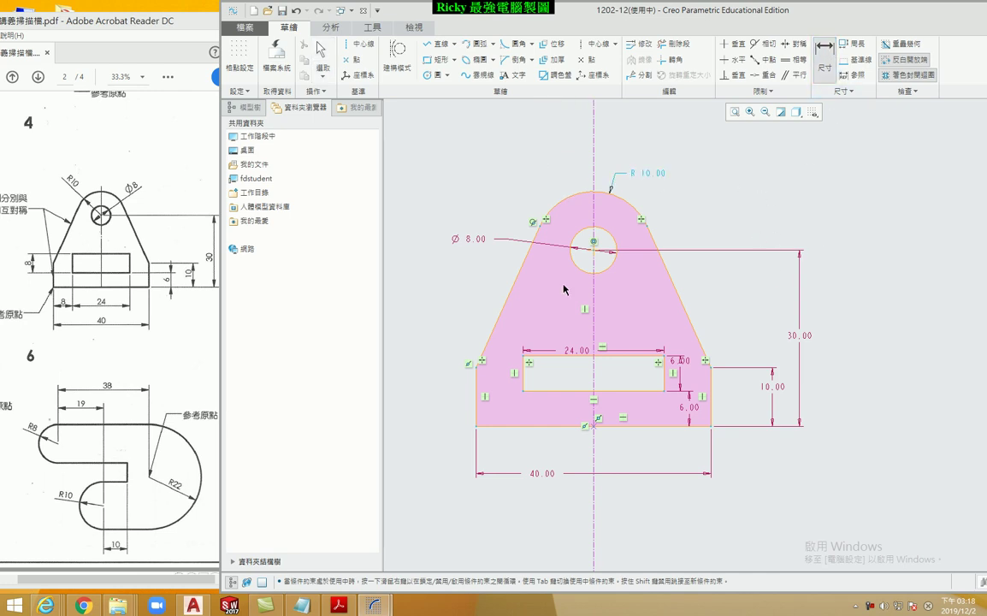
pyautogui.click(582, 198)
pyautogui.click(564, 201)
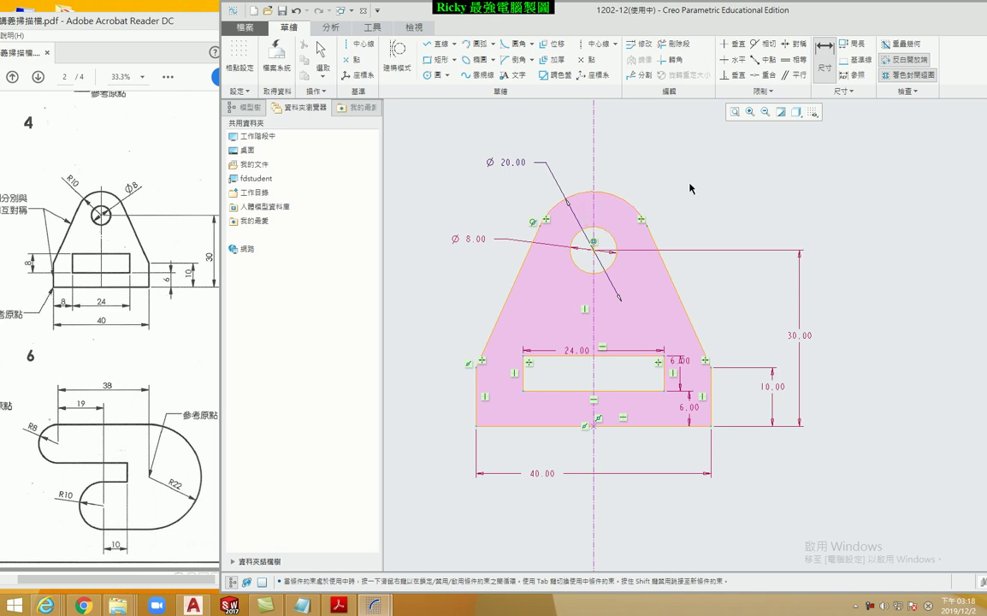
# Remove the hole's fixed Ø 8.00 diameter dimension, leaving it left of the hole.
pyautogui.press('Escape')
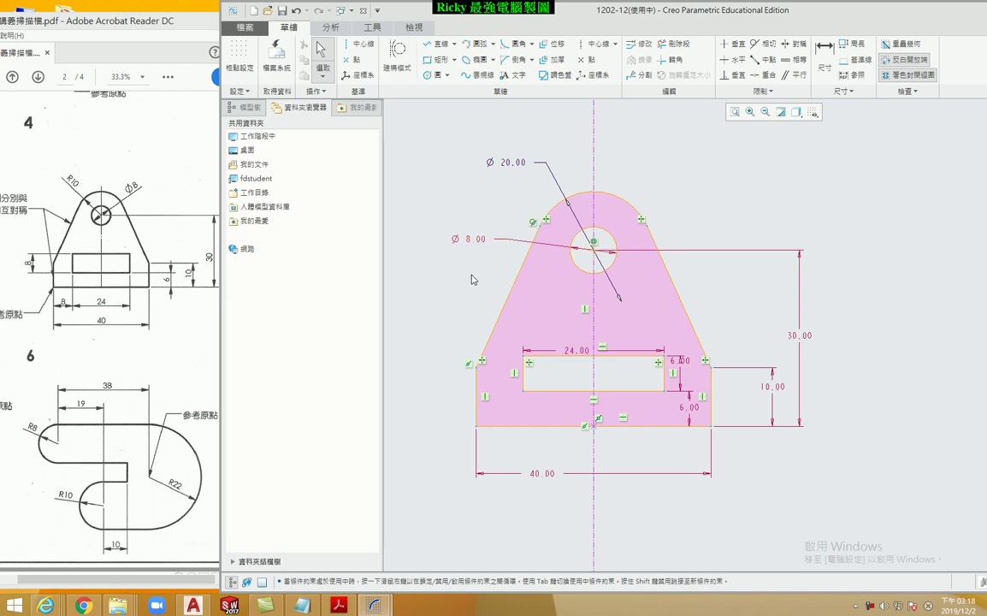
pyautogui.click(466, 238)
pyautogui.press('Delete')
pyautogui.moveTo(536, 231); pyautogui.dragTo(492, 253)
# Dimension the small hole with an R 4.00 radius placed to its left.
pyautogui.click(824, 53)
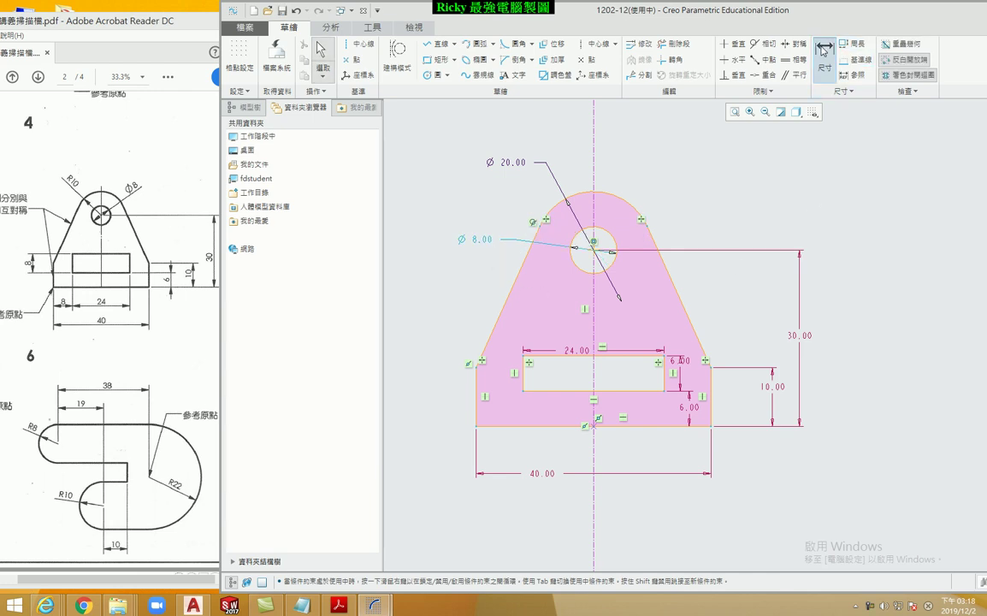
pyautogui.click(571, 253)
pyautogui.middleClick(464, 271)
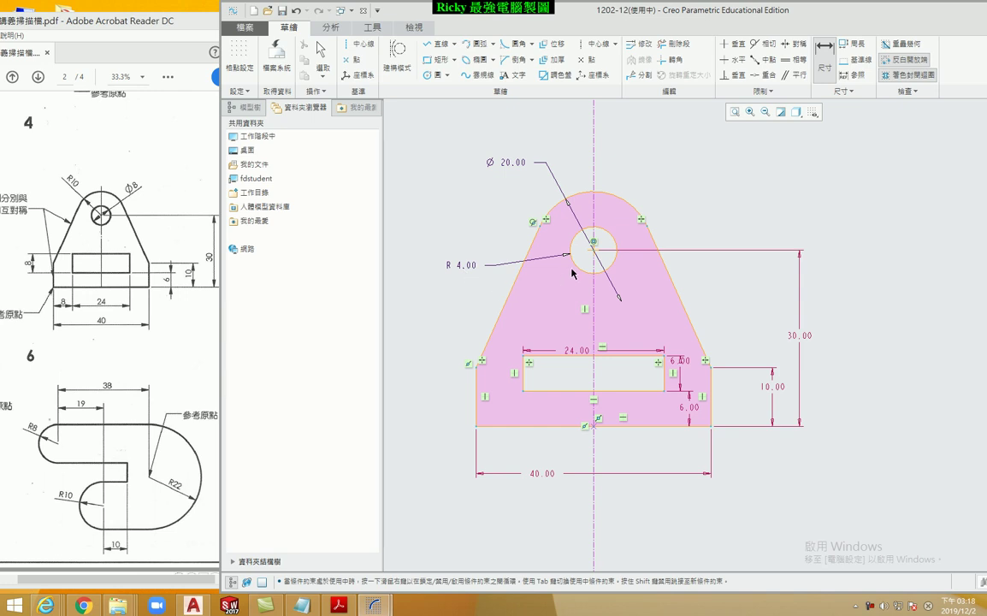
pyautogui.middleClick(734, 208)
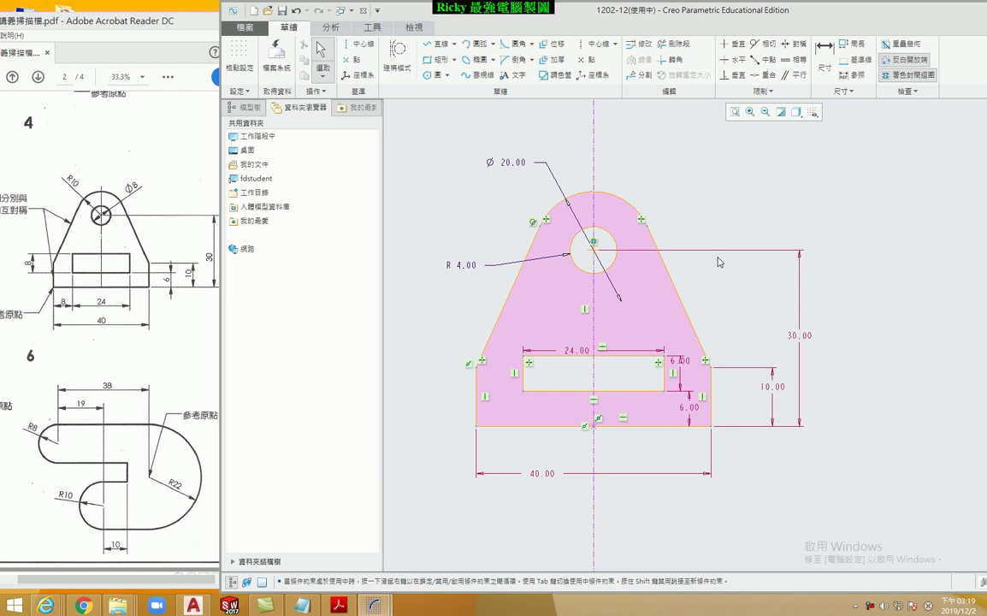
pyautogui.keyDown('shift'); pyautogui.moveTo(740, 226); pyautogui.dragTo(775, 218, button='middle'); pyautogui.keyUp('shift')
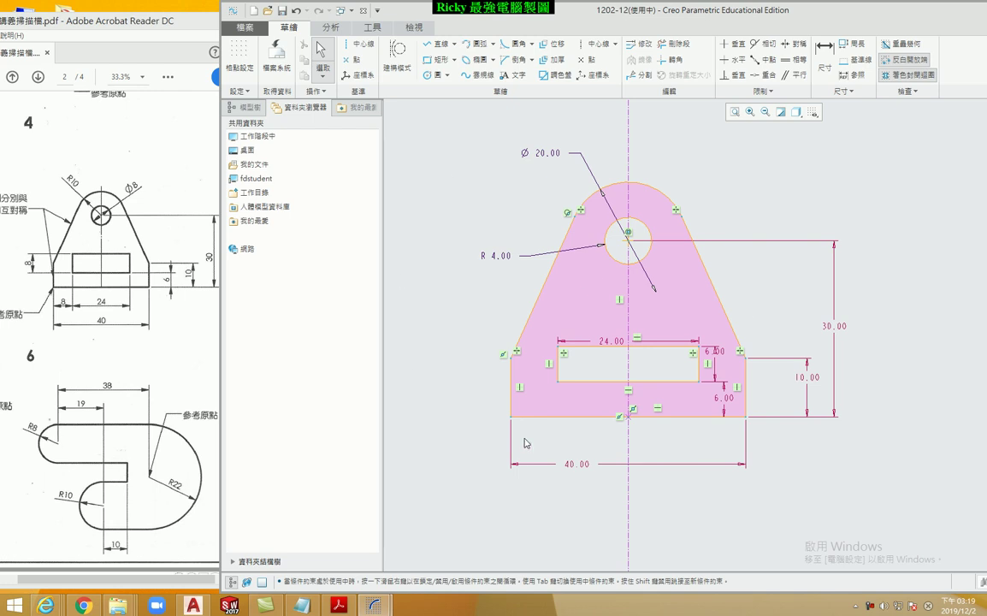
pyautogui.click(629, 147)
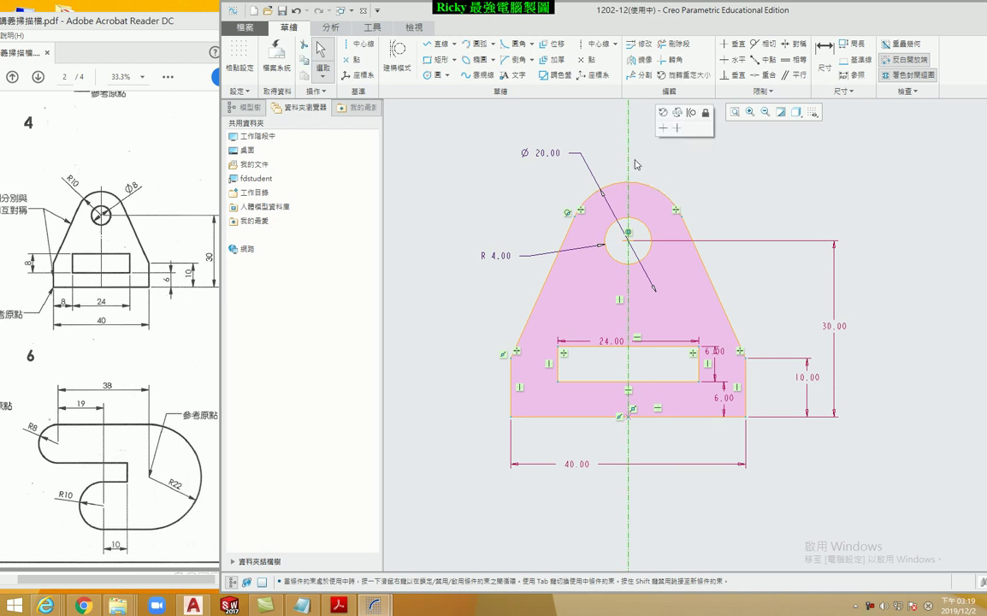
pyautogui.click(690, 171)
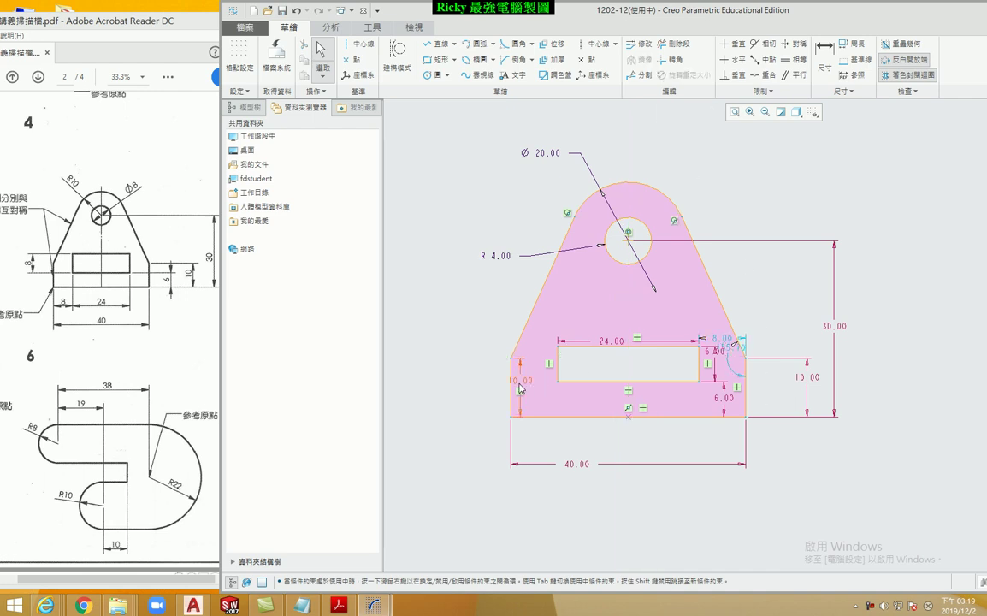
pyautogui.click(296, 10)
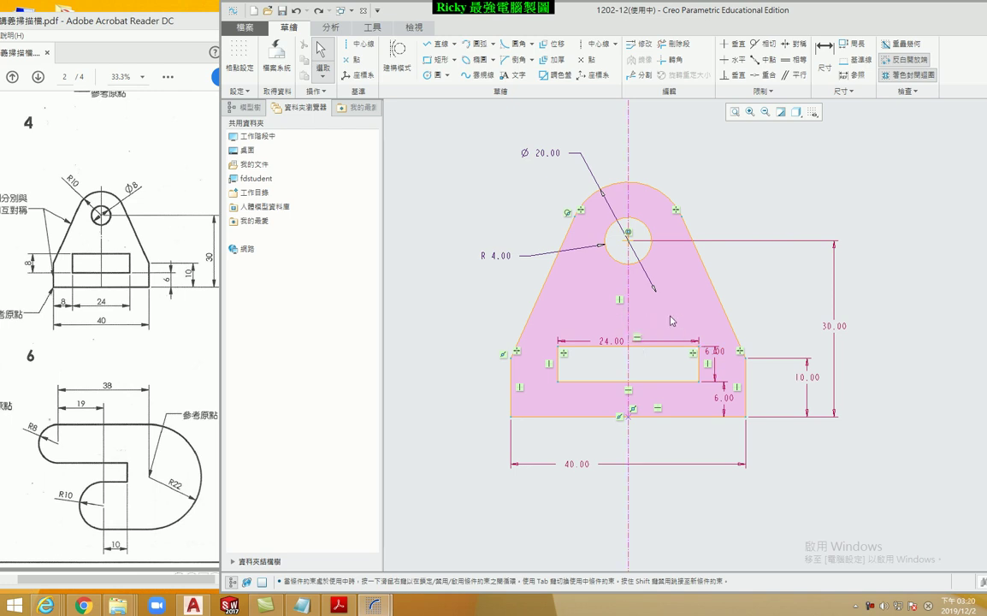
# Save the bracket sketch as 1202-12.SEC.
pyautogui.scroll(-1, 710, 302)
pyautogui.scroll(1, 720, 303)
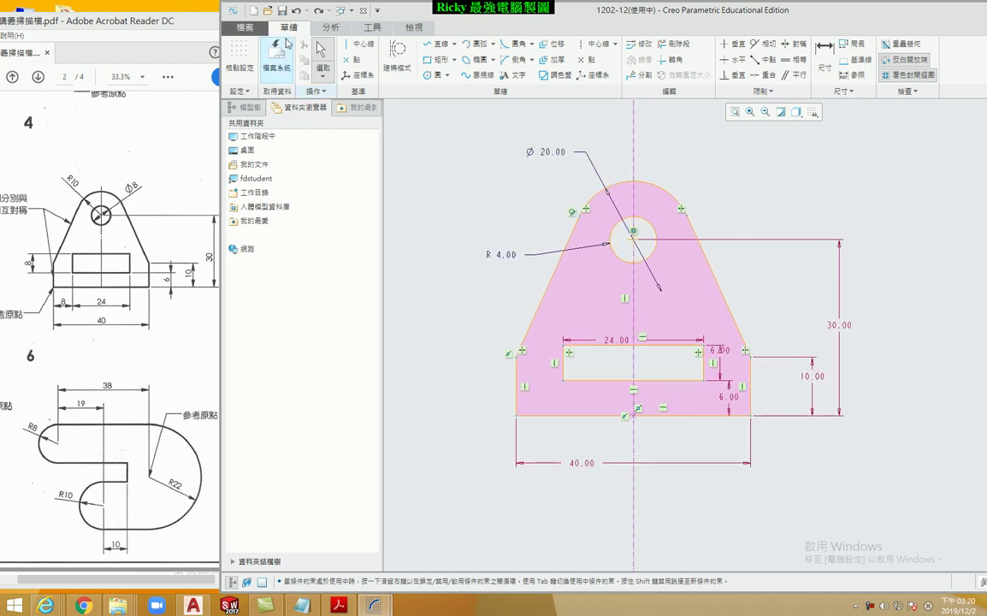
pyautogui.click(282, 12)
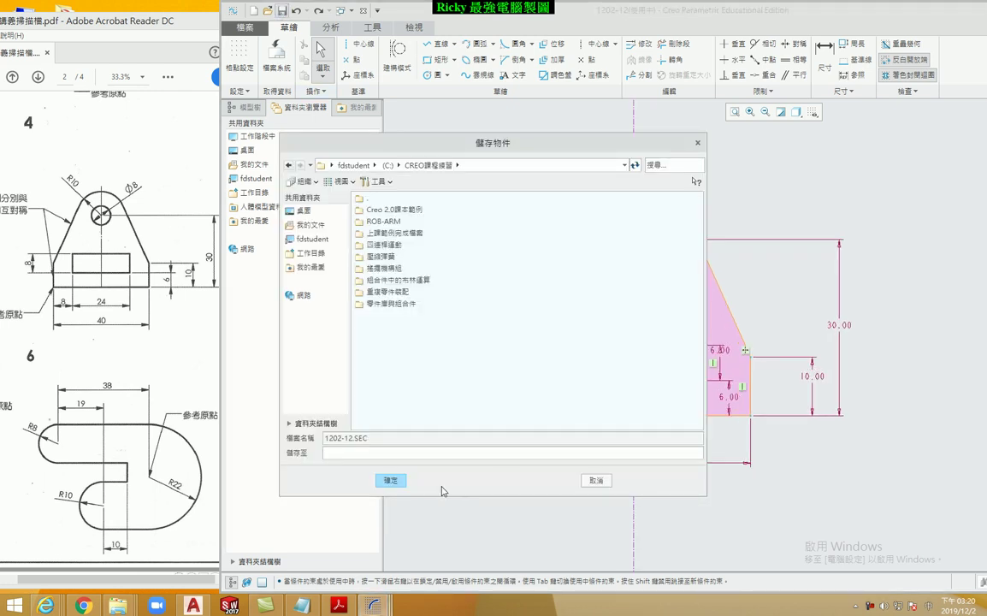
pyautogui.click(390, 480)
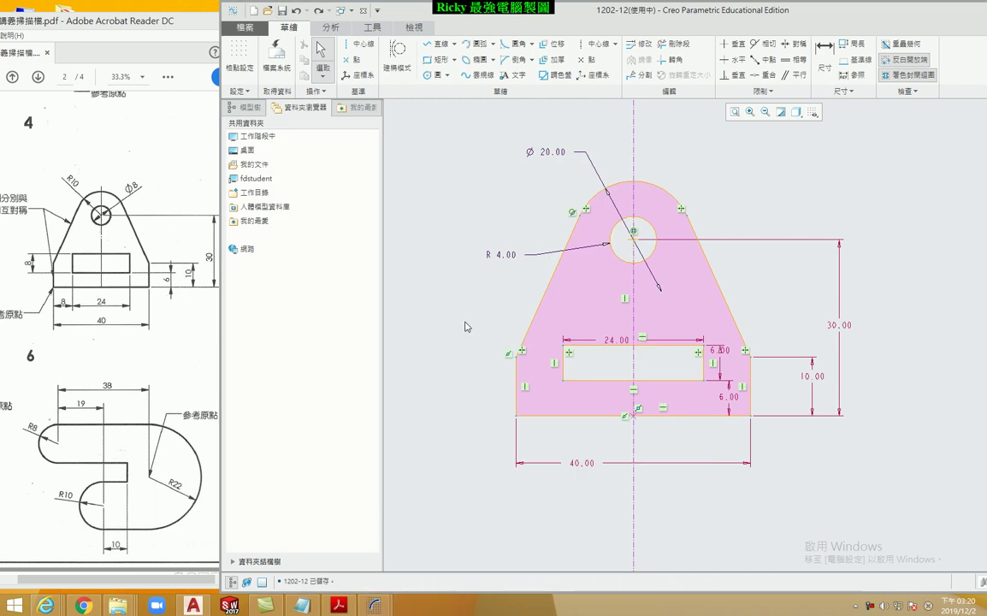
pyautogui.scroll(1, 470, 342)
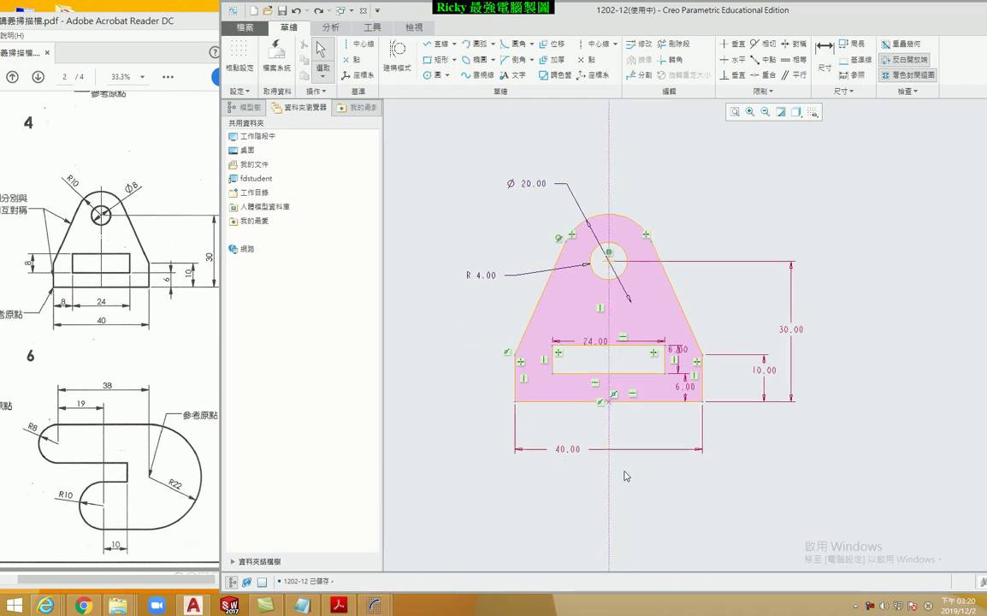
pyautogui.scroll(-1, 621, 468)
pyautogui.scroll(1, 685, 361)
pyautogui.scroll(-1, 793, 307)
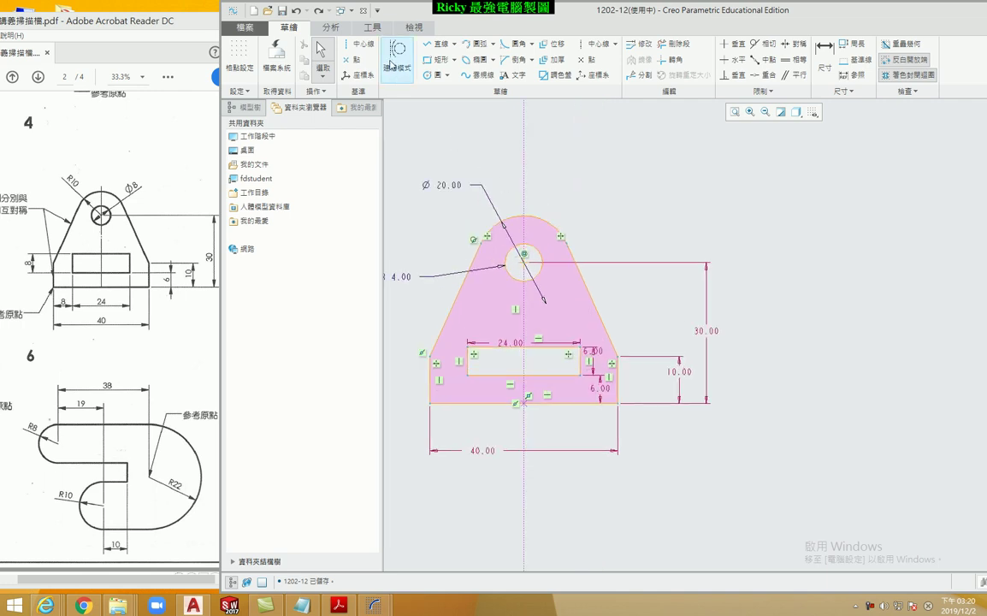
pyautogui.click(429, 64)
pyautogui.click(724, 180)
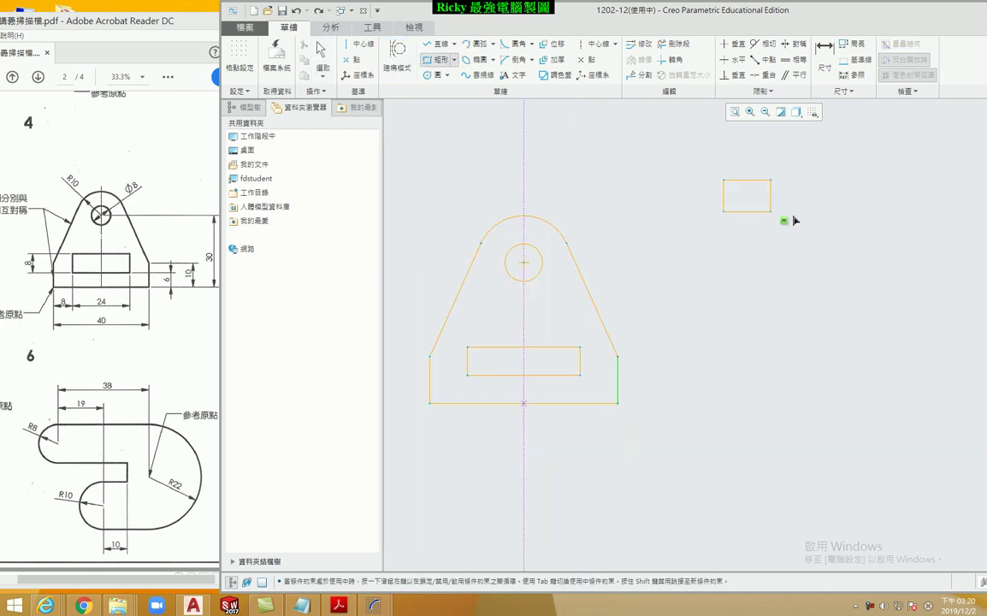
pyautogui.click(830, 222)
pyautogui.scroll(-1, 876, 186)
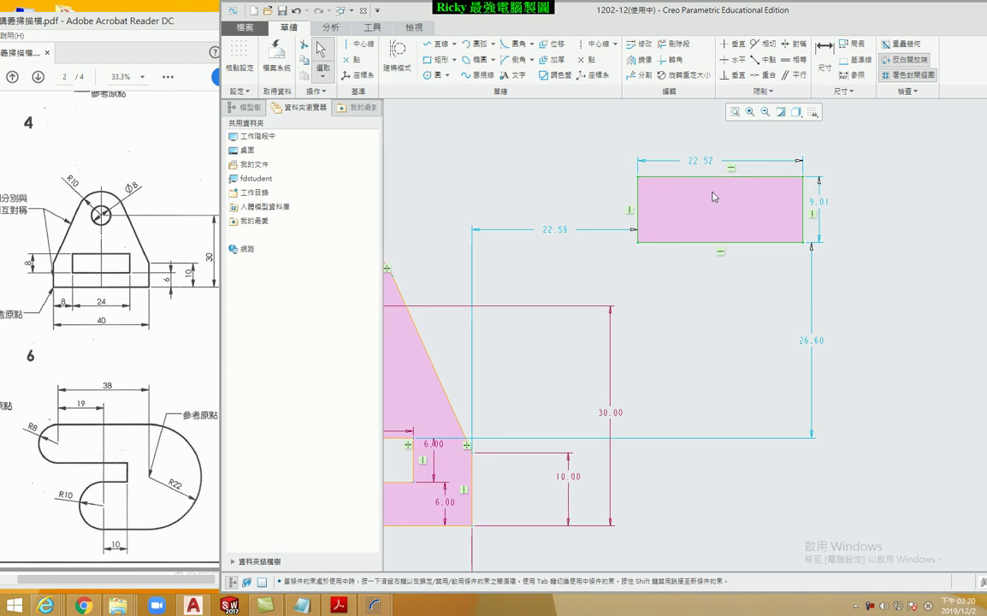
pyautogui.click(354, 51)
pyautogui.click(720, 242)
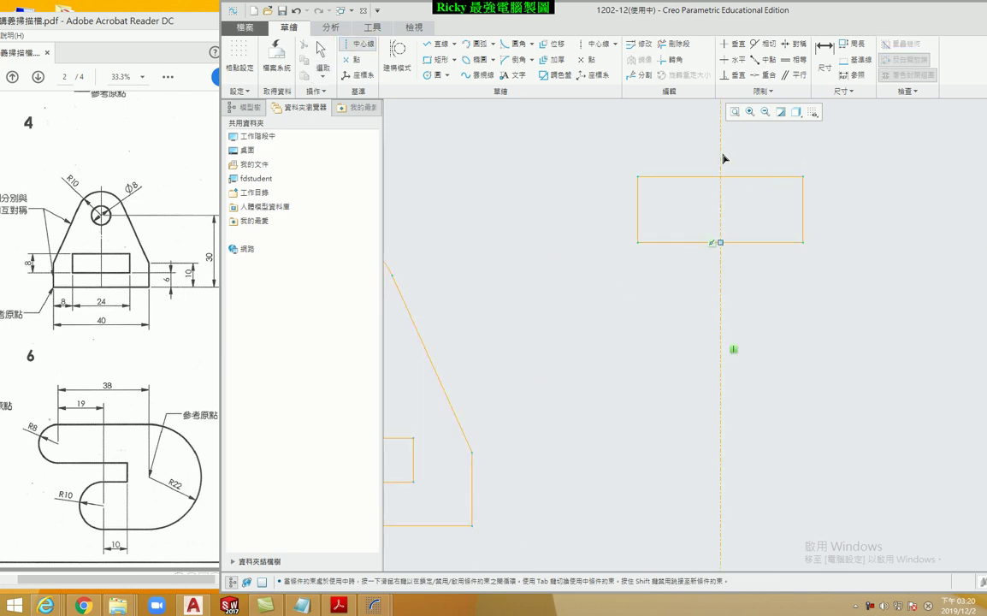
pyautogui.middleClick(750, 282)
pyautogui.click(803, 177)
pyautogui.click(760, 157)
pyautogui.middleClick(826, 218)
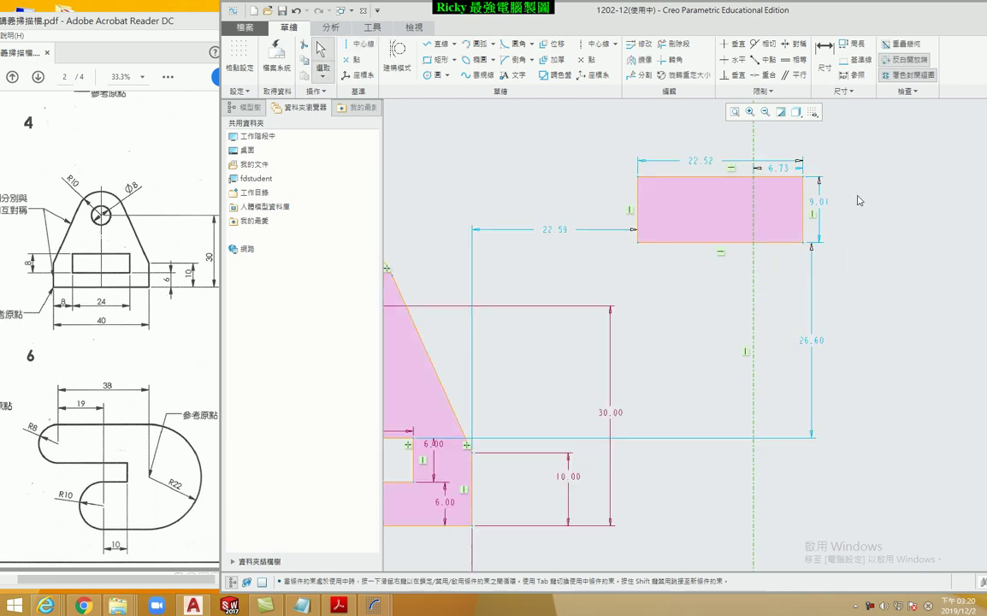
pyautogui.click(795, 47)
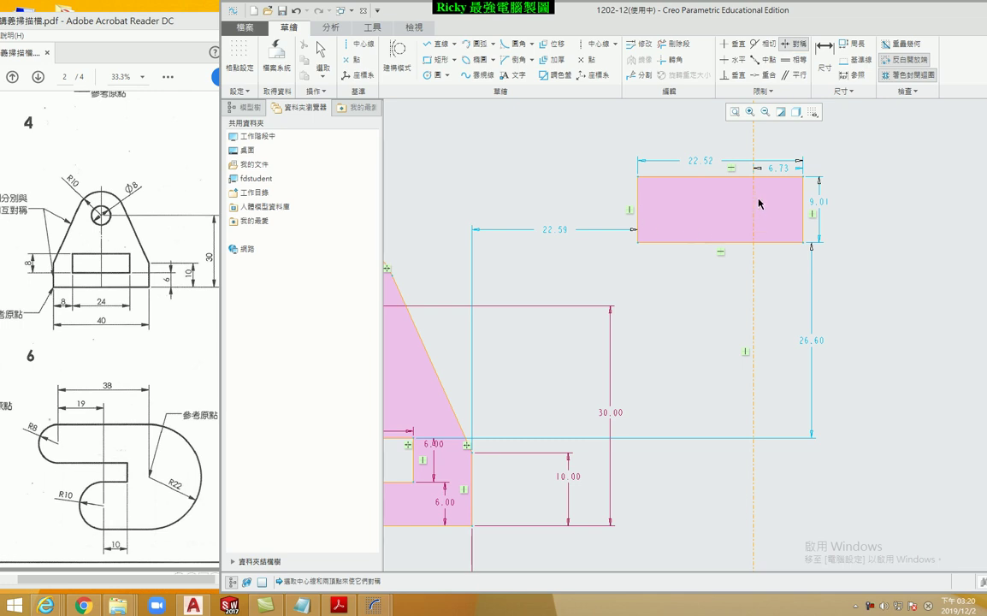
pyautogui.click(803, 178)
pyautogui.click(637, 177)
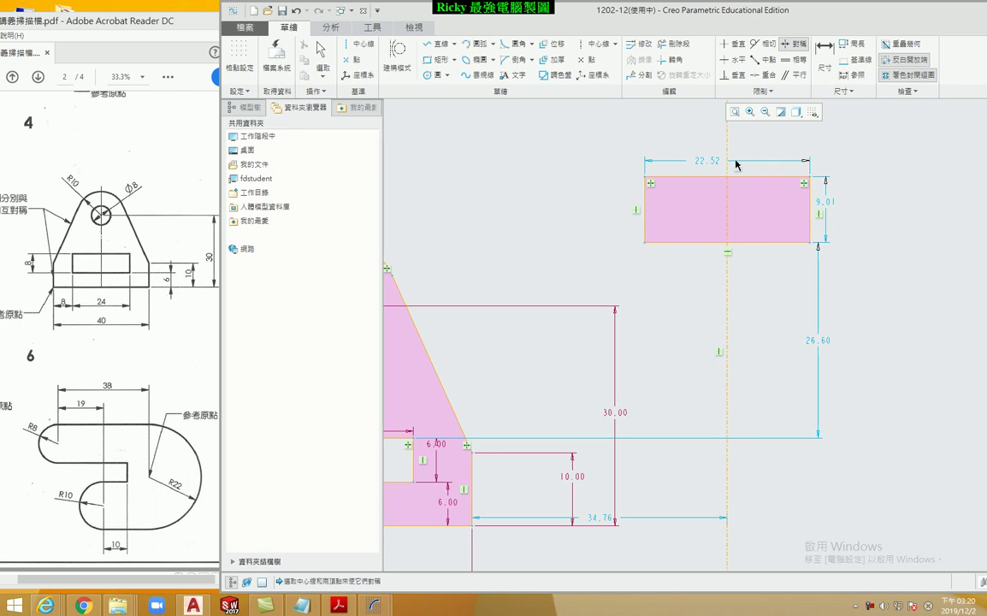
pyautogui.middleClick(845, 193)
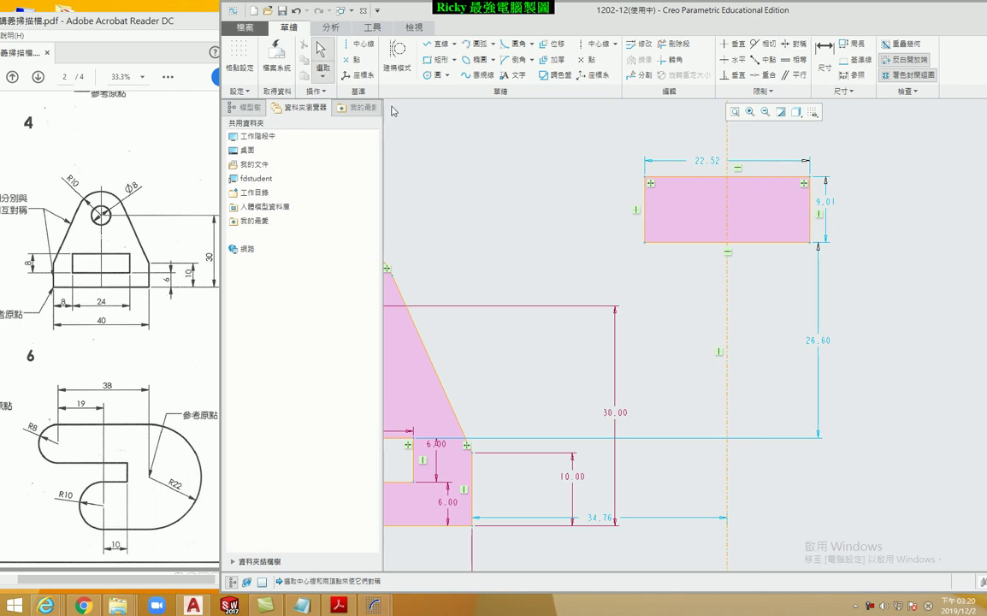
pyautogui.click(294, 11)
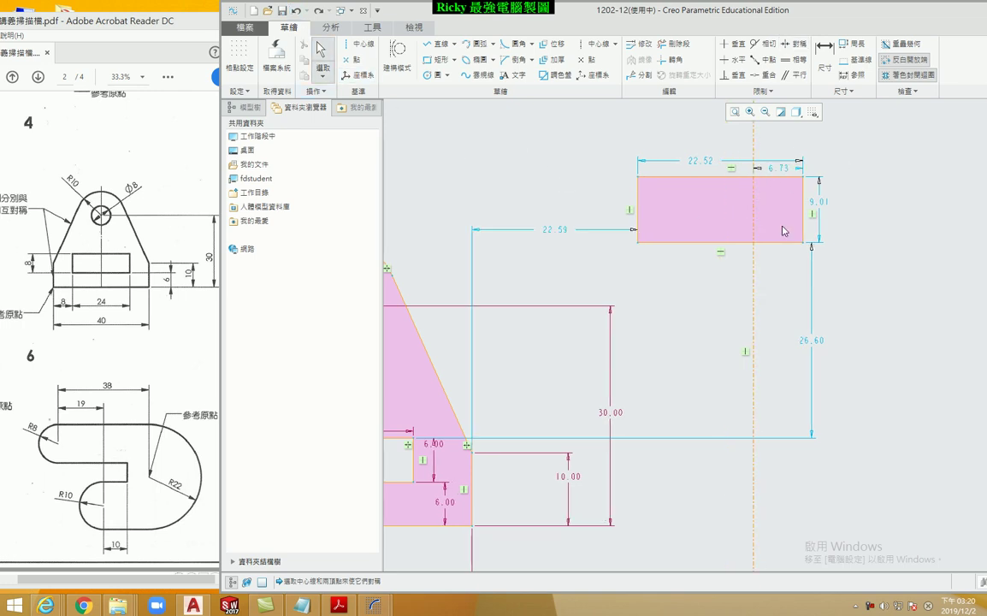
pyautogui.click(794, 44)
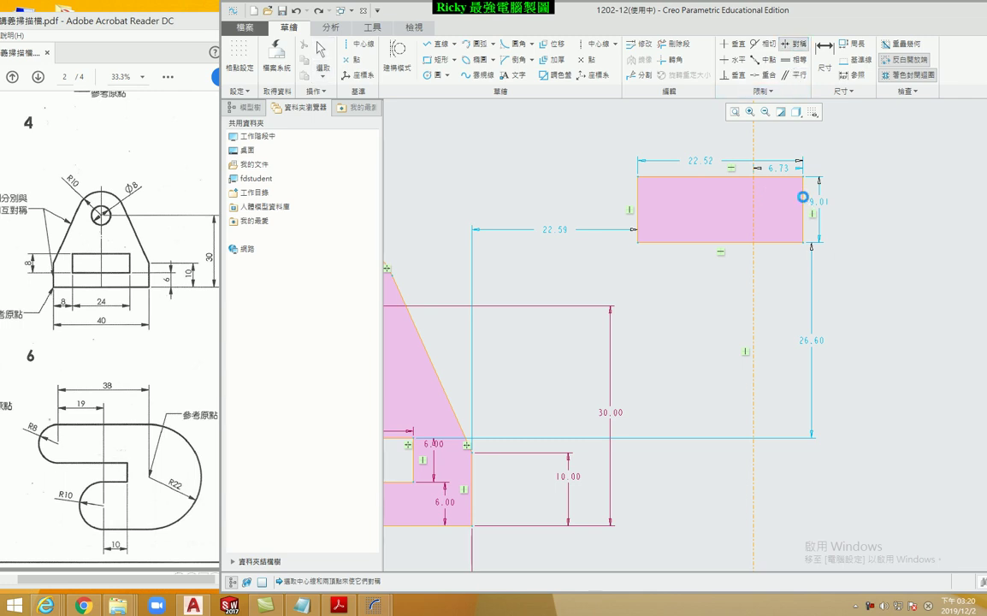
pyautogui.click(754, 134)
pyautogui.middleClick(582, 120)
pyautogui.click(798, 44)
pyautogui.click(802, 177)
pyautogui.click(636, 178)
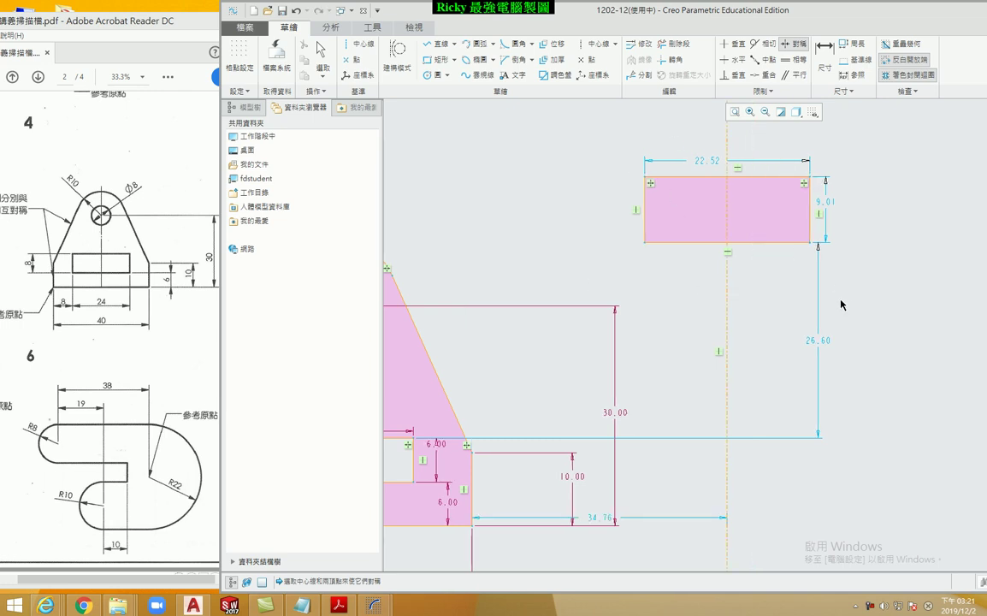
pyautogui.middleClick(849, 201)
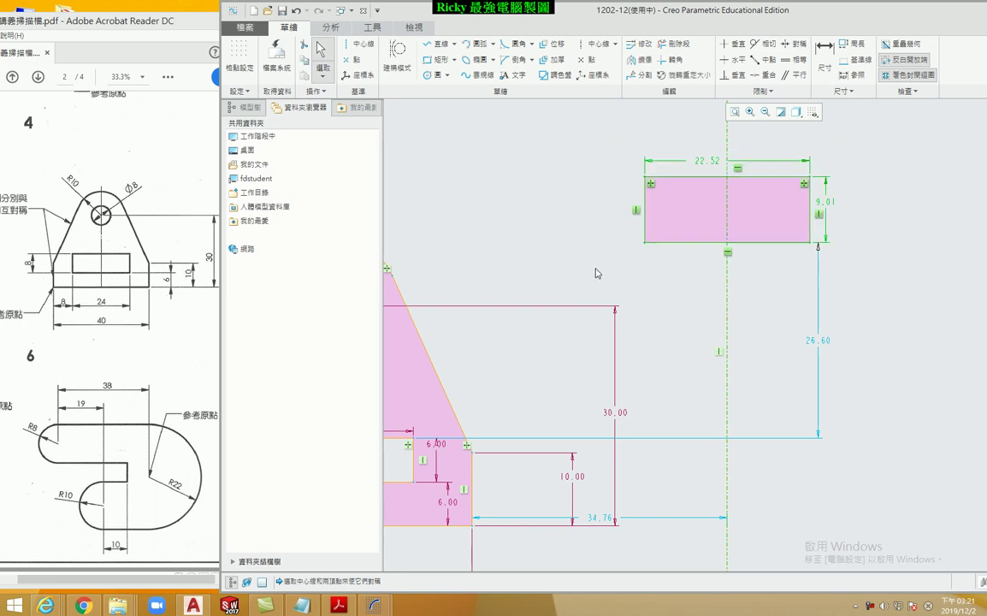
pyautogui.hotkey('ctrl', 'd')
pyautogui.scroll(2, 569, 348)
pyautogui.scroll(-2, 569, 348)
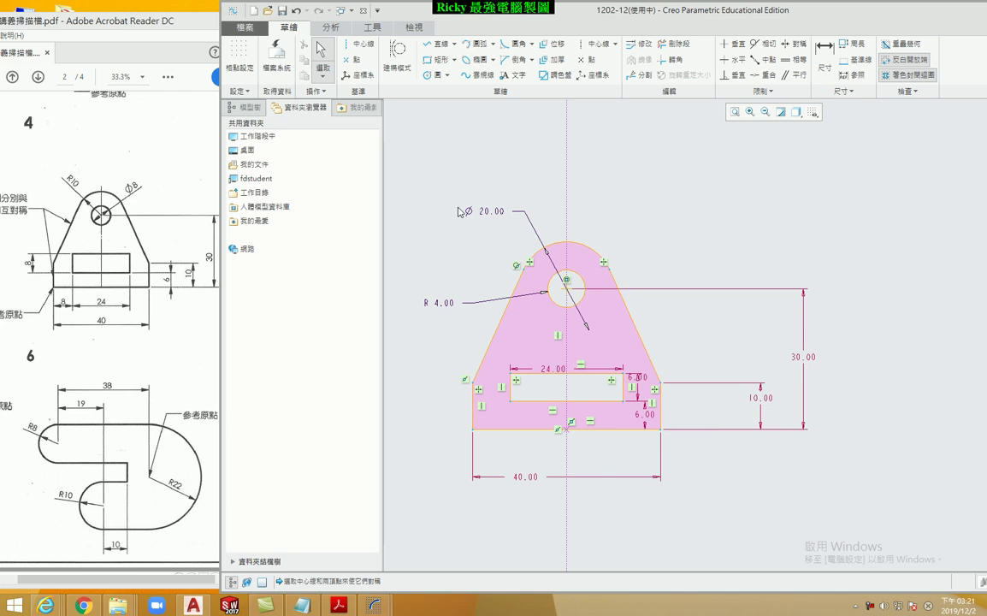